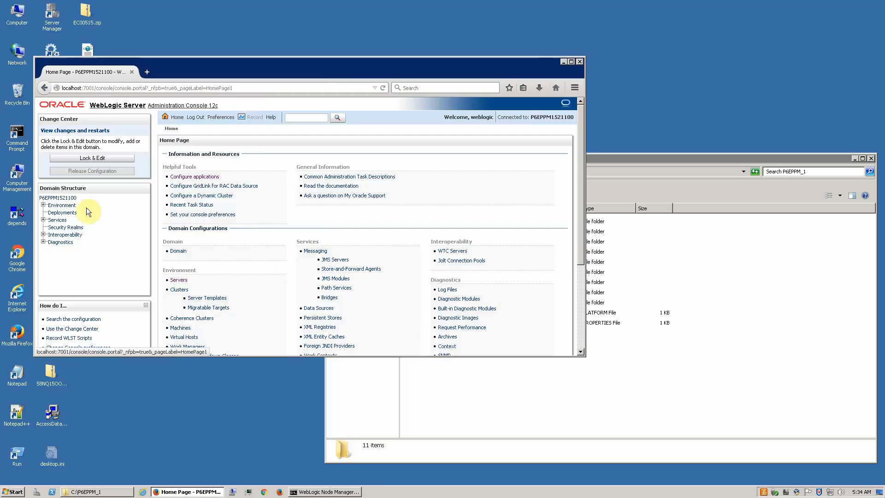
Step: Go to Environment > Servers and lock the domain configuration with Lock & Edit
{"action": "left_click", "coordinate": [43, 205]}
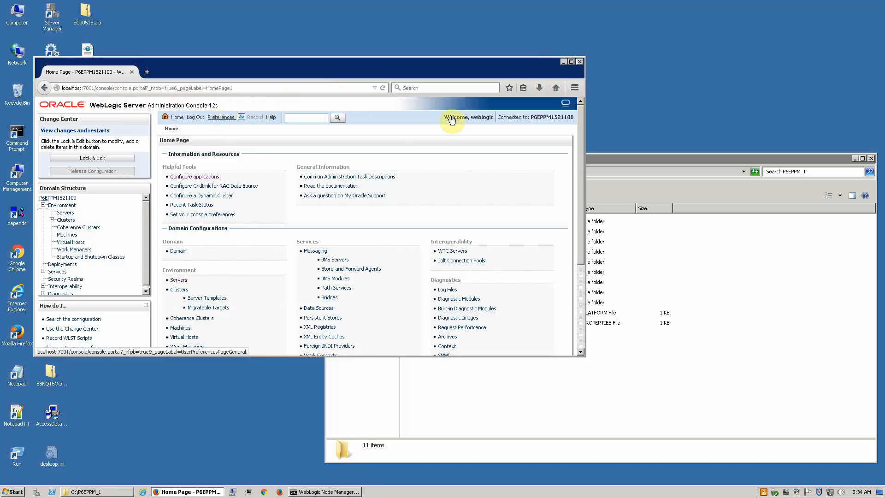
{"action": "left_click", "coordinate": [72, 214]}
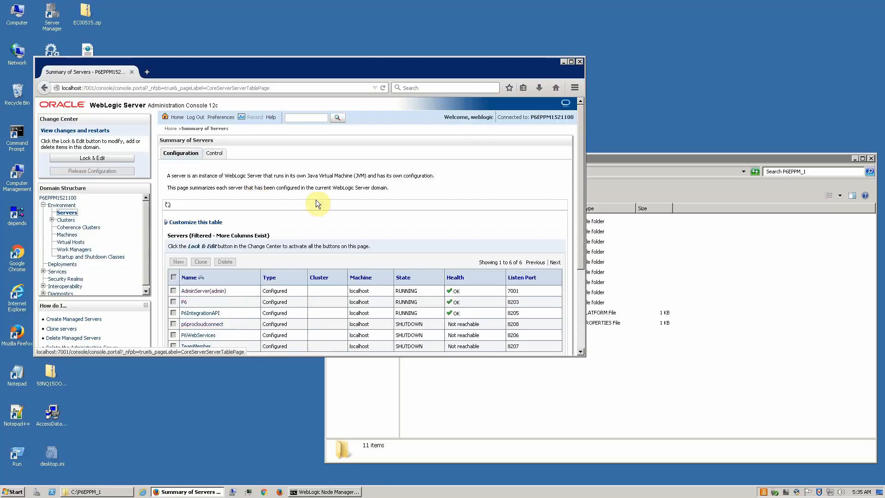
{"action": "left_click", "coordinate": [85, 158]}
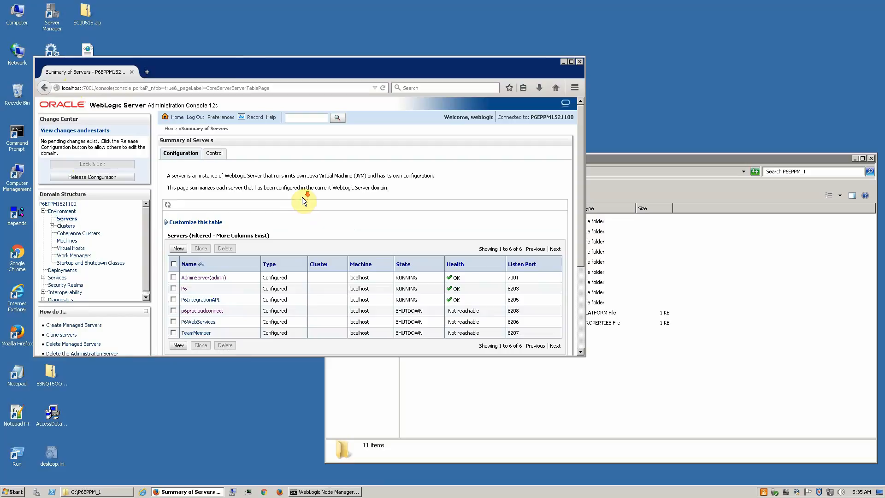
Step: Open the P6 server's settings from the Summary of Servers table
{"action": "scroll", "coordinate": [303, 198], "scroll_direction": "down", "scroll_amount": 4}
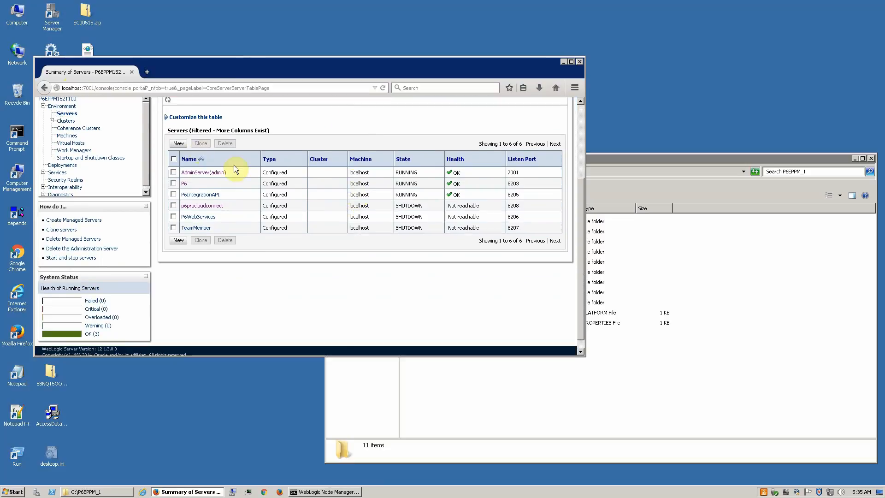
{"action": "scroll", "coordinate": [234, 165], "scroll_direction": "up", "scroll_amount": 2}
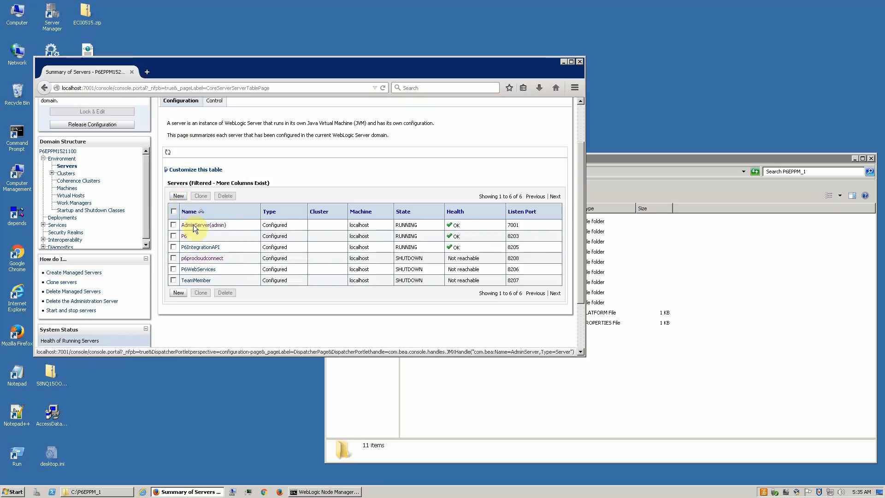
{"action": "left_click", "coordinate": [184, 236]}
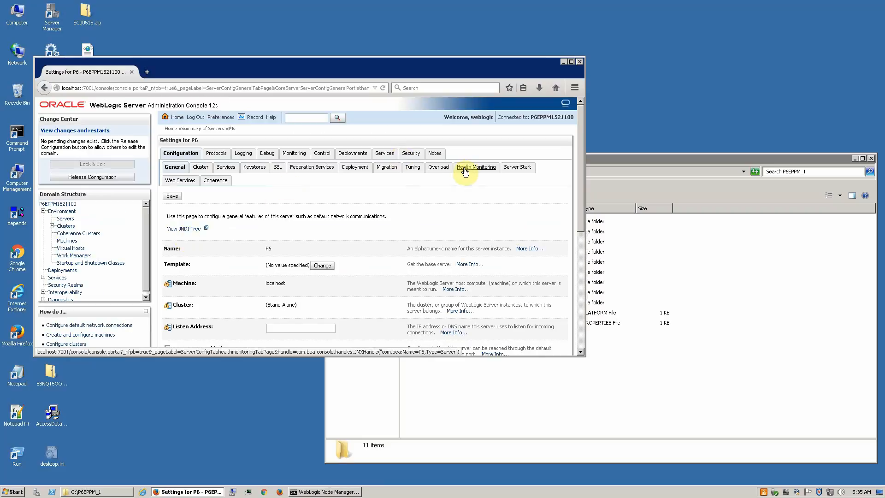
Step: Copy all of P6's Server Start arguments (with -Xms2048m -Xmx10g) and launch Notepad++
{"action": "left_click", "coordinate": [517, 169]}
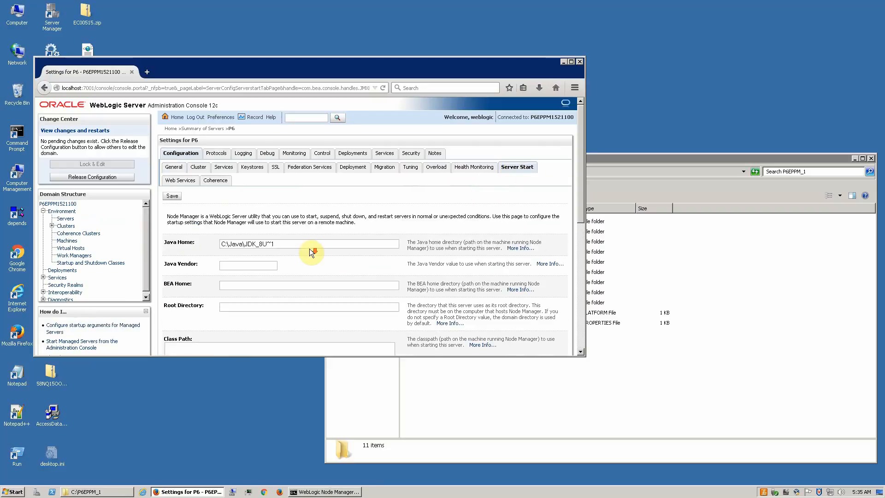
{"action": "scroll", "coordinate": [310, 251], "scroll_direction": "down", "scroll_amount": 10}
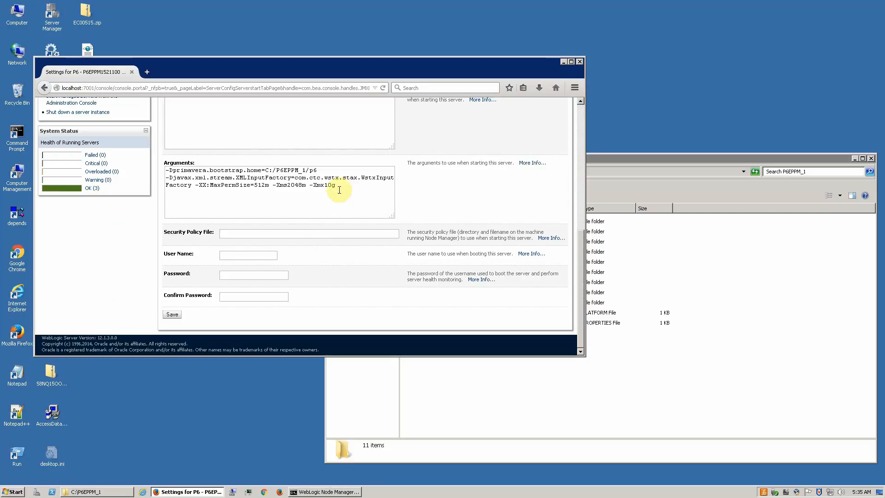
{"action": "left_click", "coordinate": [341, 184]}
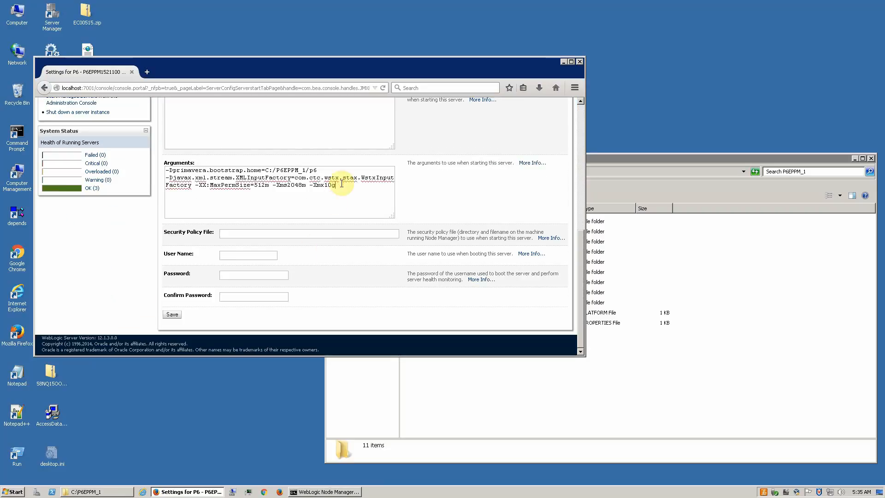
{"action": "key", "text": "ctrl+a"}
{"action": "key", "text": "ctrl+c"}
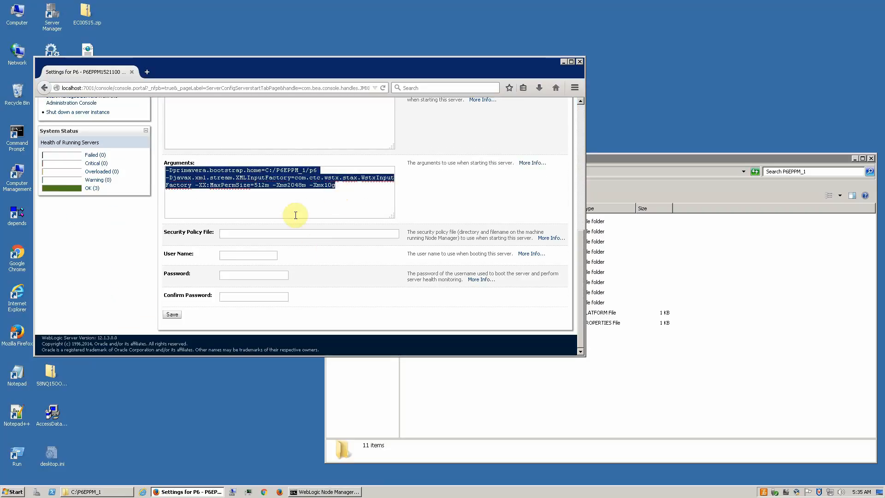
{"action": "double_click", "coordinate": [21, 418]}
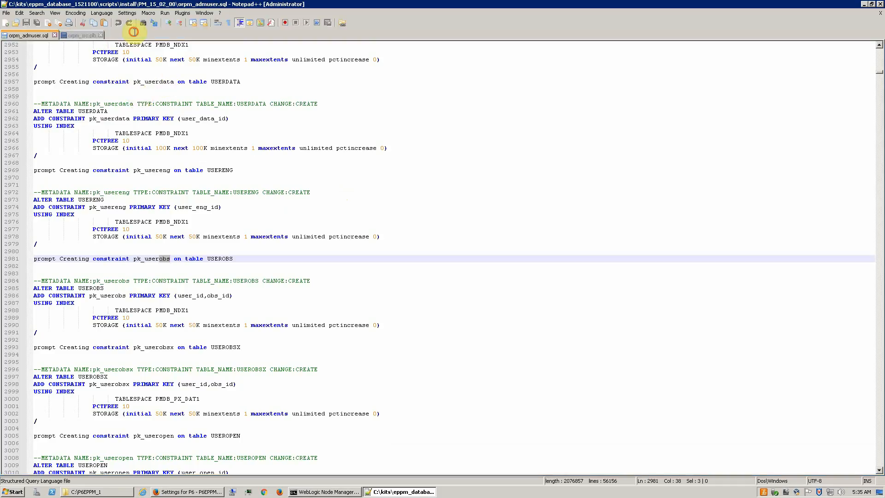
Step: Paste P6's startup arguments into a new Notepad++ document, then copy P6's Java Home path
{"action": "double_click", "coordinate": [134, 32]}
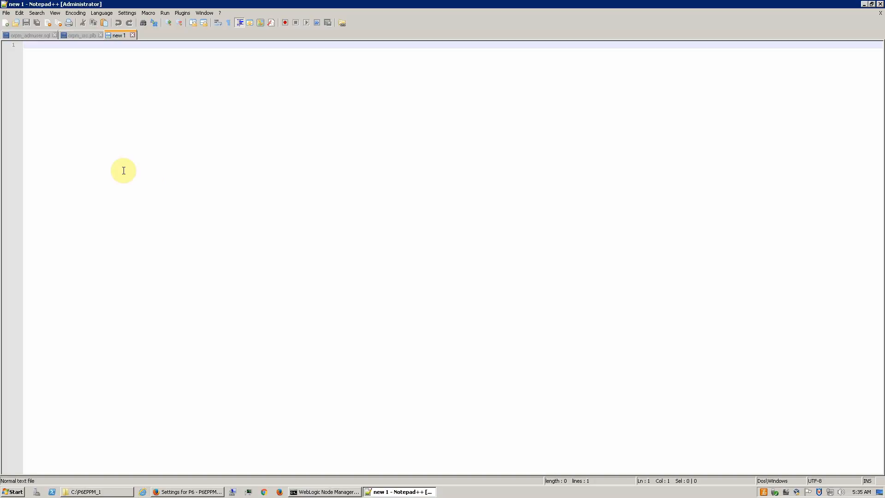
{"action": "key", "text": "ctrl+v"}
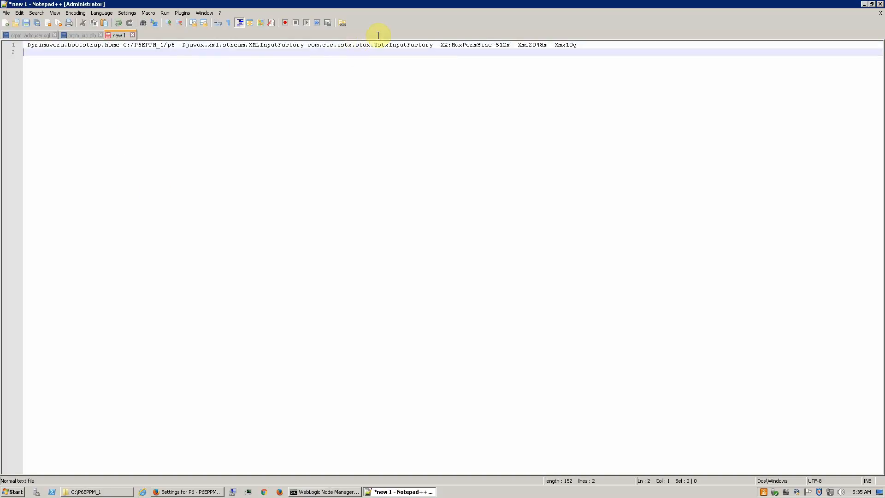
{"action": "left_click", "coordinate": [188, 492]}
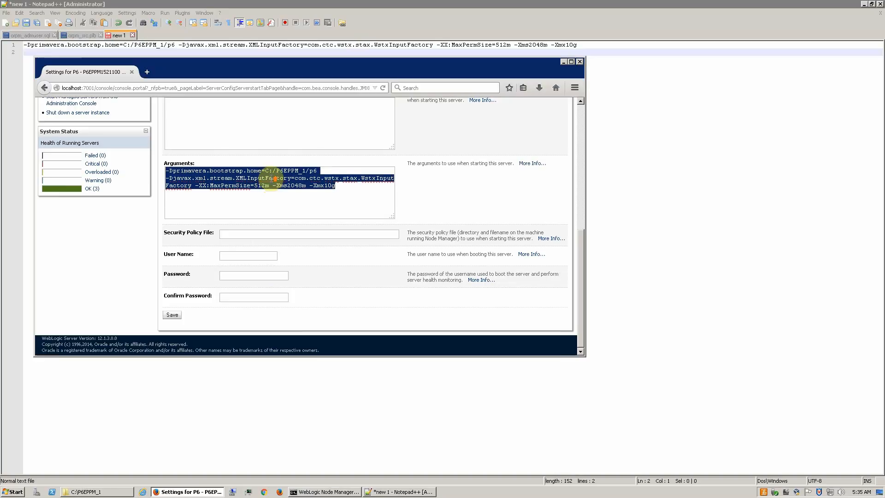
{"action": "scroll", "coordinate": [274, 179], "scroll_direction": "up", "scroll_amount": 10}
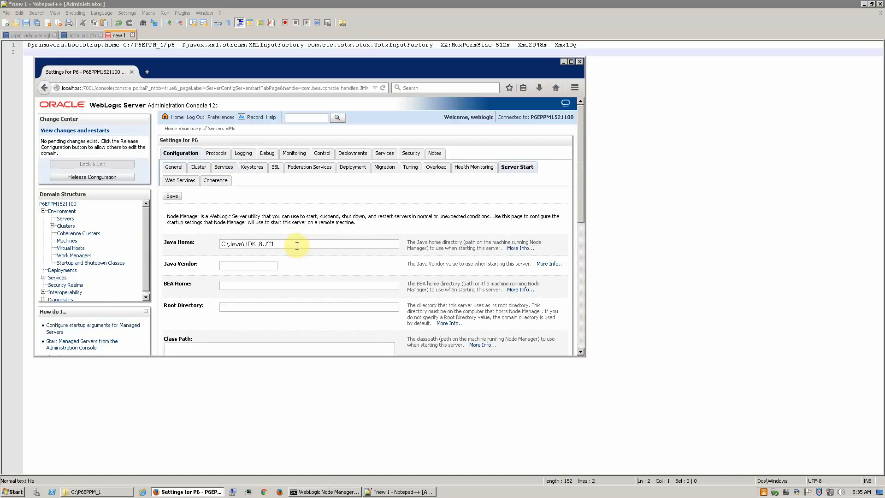
{"action": "left_click", "coordinate": [297, 246]}
{"action": "key", "text": "ctrl+a"}
{"action": "key", "text": "ctrl+c"}
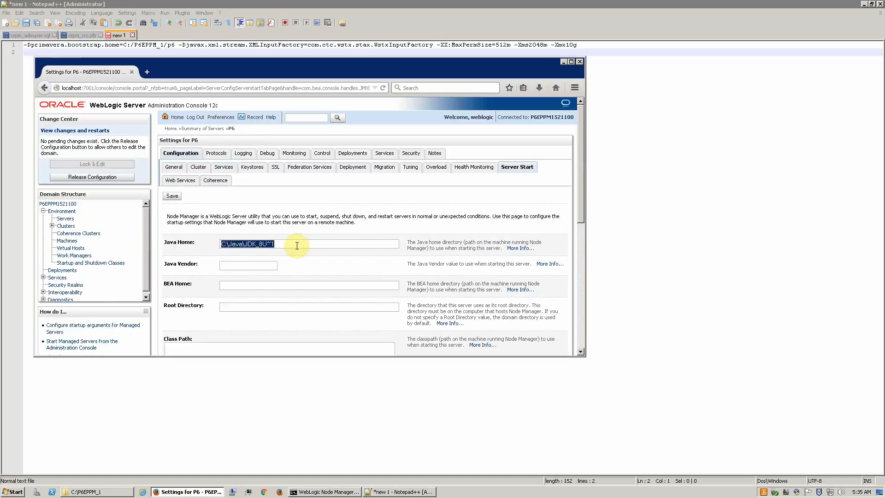
Step: Paste the Java Home path C:\Java\JDK_8U~1 on line 5 and minimize Notepad++
{"action": "left_click", "coordinate": [386, 368]}
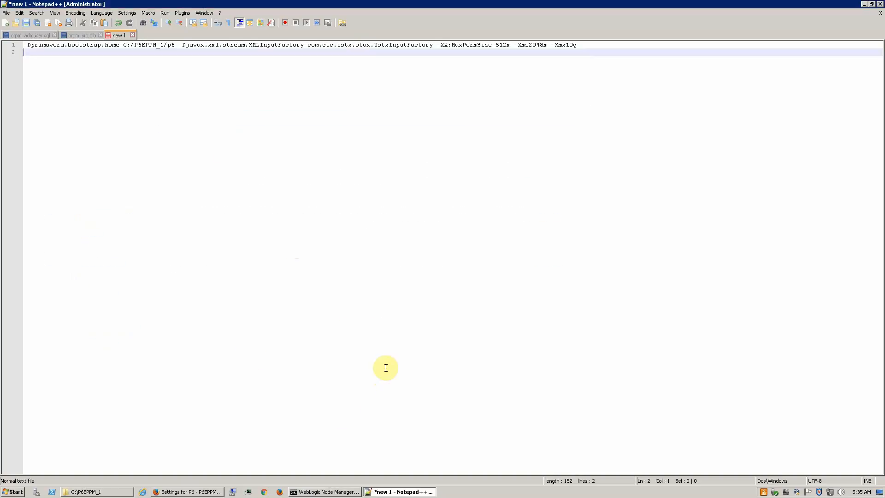
{"action": "key", "text": "Return"}
{"action": "key", "text": "Return"}
{"action": "key", "text": "Return"}
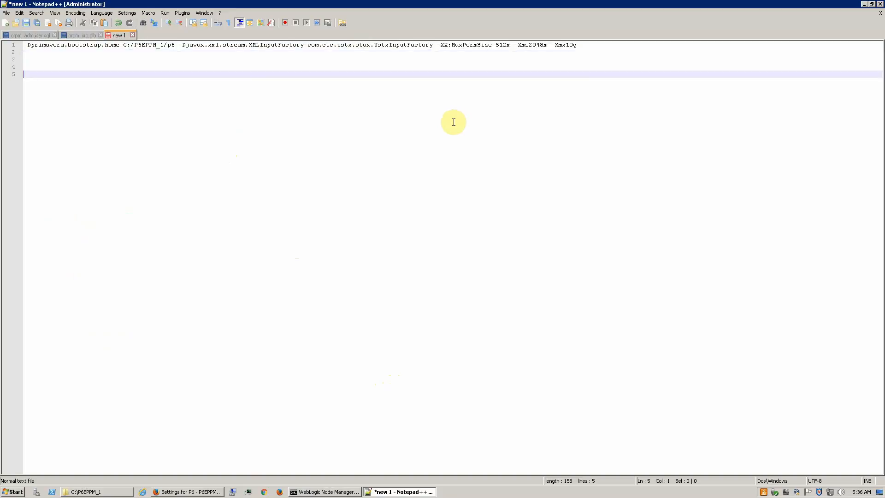
{"action": "key", "text": "ctrl+v"}
{"action": "left_click", "coordinate": [865, 6]}
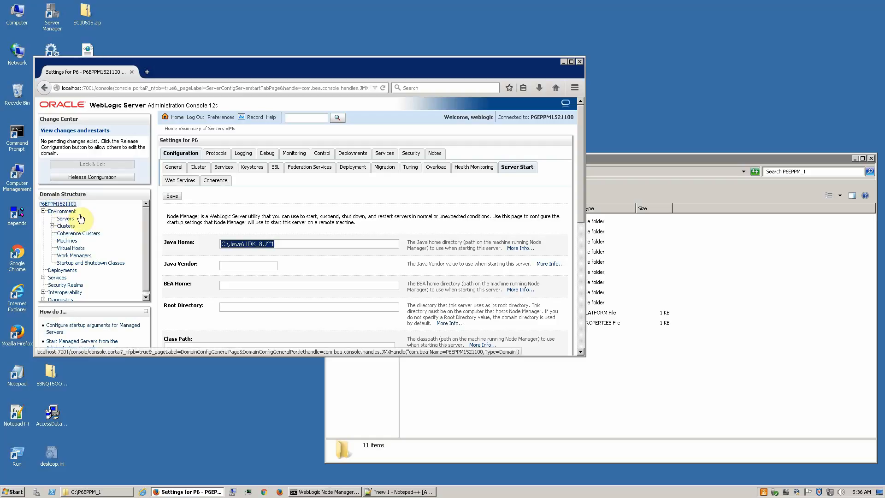
Step: Start a new server and replace the default name Server-0 with P6-2
{"action": "left_click", "coordinate": [66, 219]}
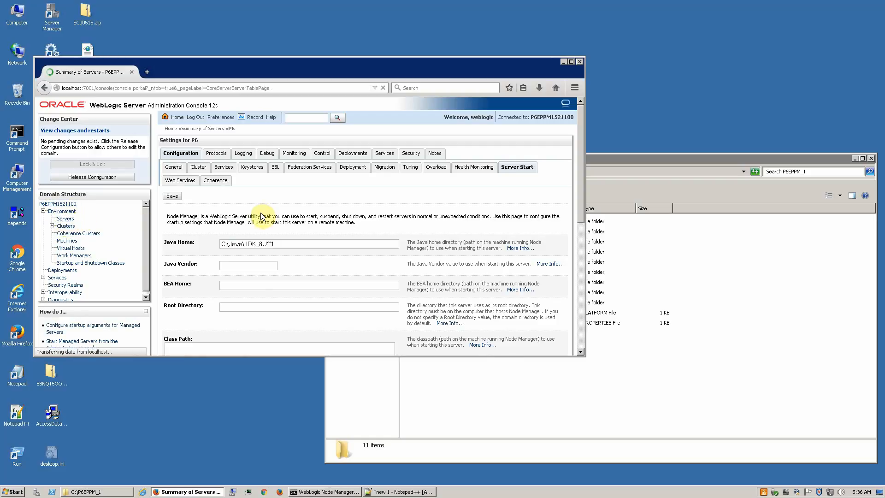
{"action": "left_click", "coordinate": [177, 249]}
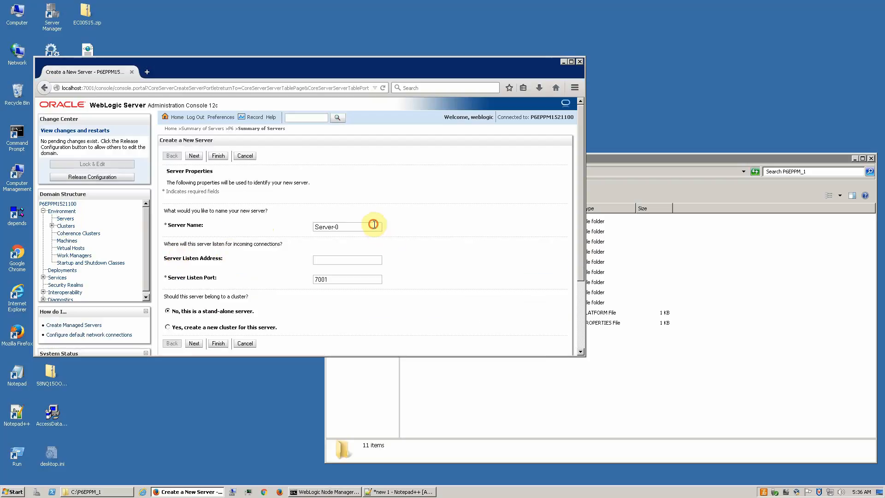
{"action": "left_click", "coordinate": [373, 224]}
{"action": "key", "text": "ctrl+a"}
{"action": "type", "text": "P"}
Step: Set the new server's listen port to 8080 and finish creating P6-2
{"action": "key", "text": "Tab"}
{"action": "key", "text": "Tab"}
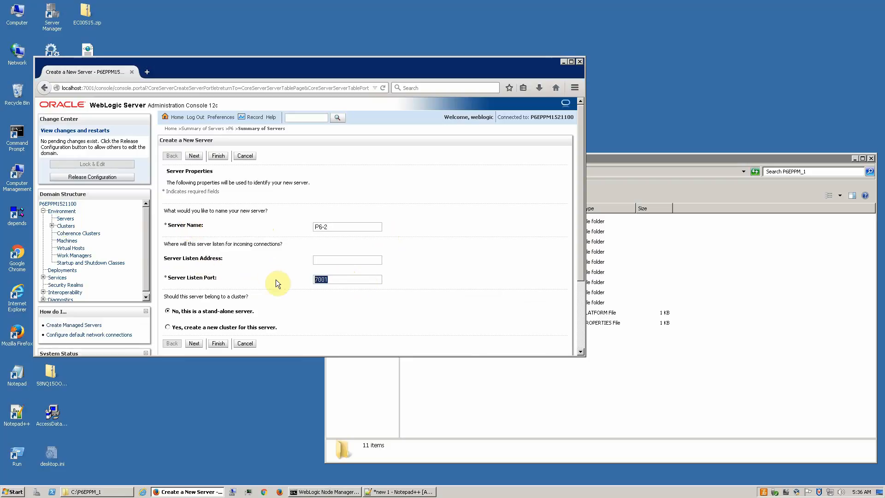
{"action": "type", "text": "8302"}
{"action": "key", "text": "BackSpace"}
{"action": "type", "text": "3"}
{"action": "key", "text": "BackSpace"}
{"action": "key", "text": "BackSpace"}
{"action": "type", "text": "080"}
{"action": "left_click", "coordinate": [194, 156]}
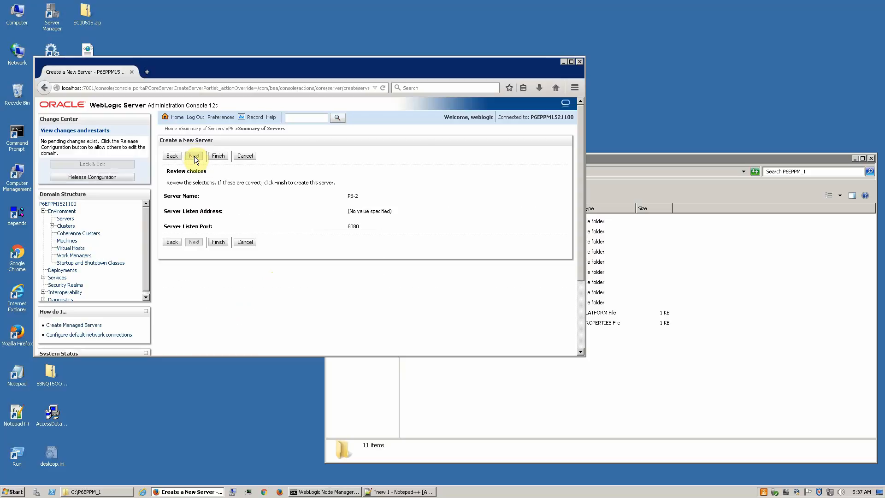
{"action": "left_click", "coordinate": [219, 244]}
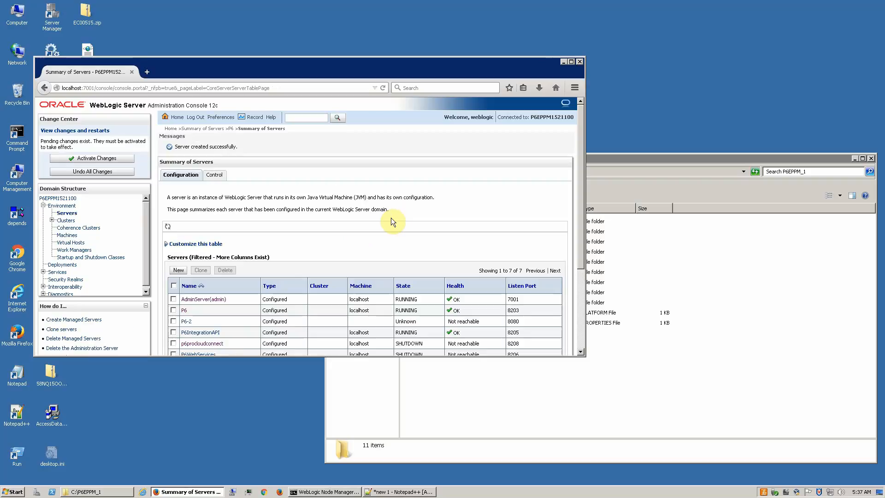
{"action": "scroll", "coordinate": [258, 308], "scroll_direction": "down", "scroll_amount": 2}
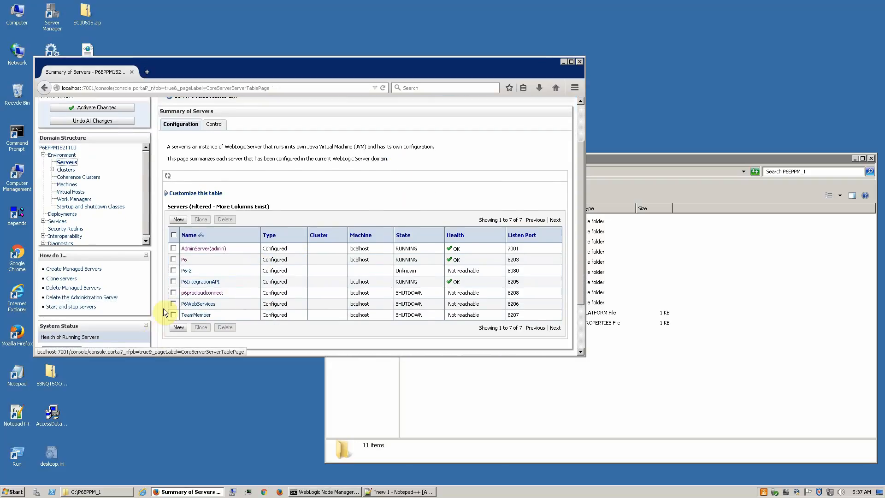
Step: Select localhost as the machine for the P6-2 server
{"action": "left_click", "coordinate": [186, 269]}
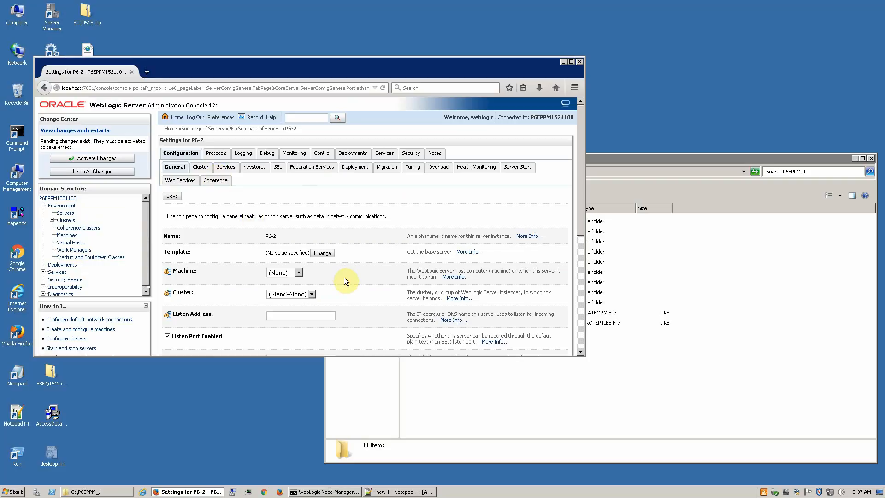
{"action": "scroll", "coordinate": [345, 280], "scroll_direction": "down", "scroll_amount": 1}
{"action": "scroll", "coordinate": [344, 278], "scroll_direction": "down", "scroll_amount": 2}
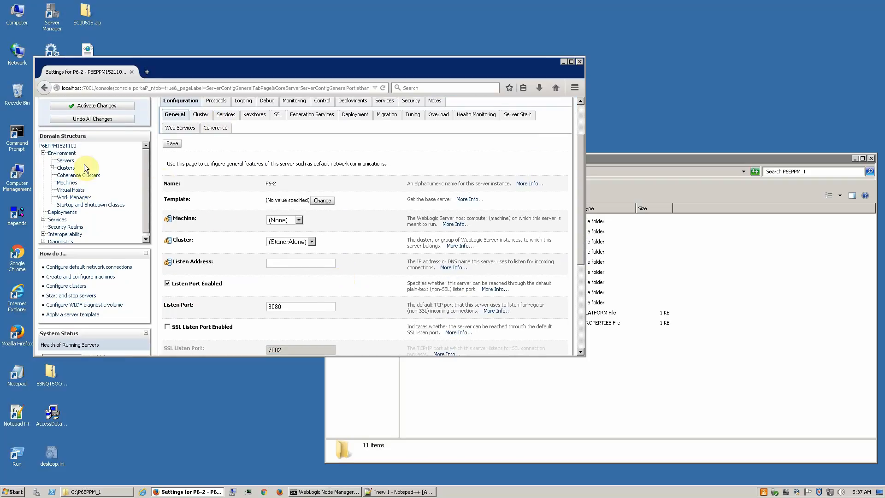
{"action": "left_click", "coordinate": [283, 223]}
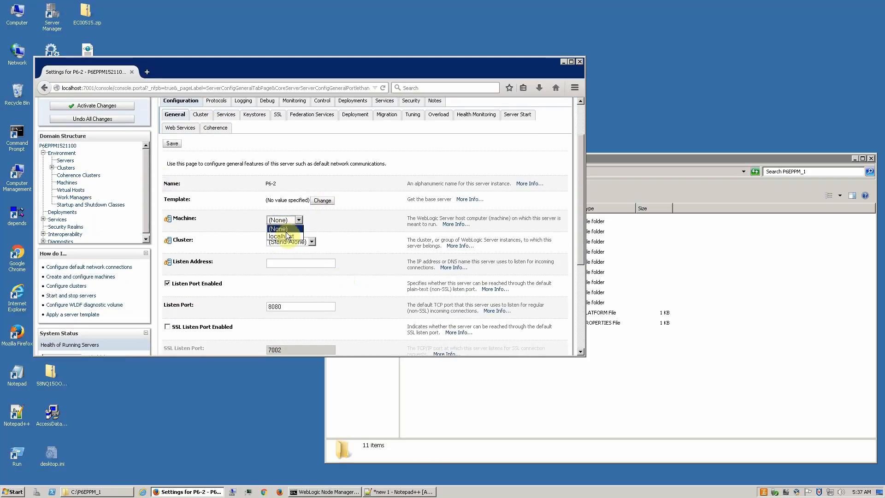
{"action": "left_click", "coordinate": [283, 236]}
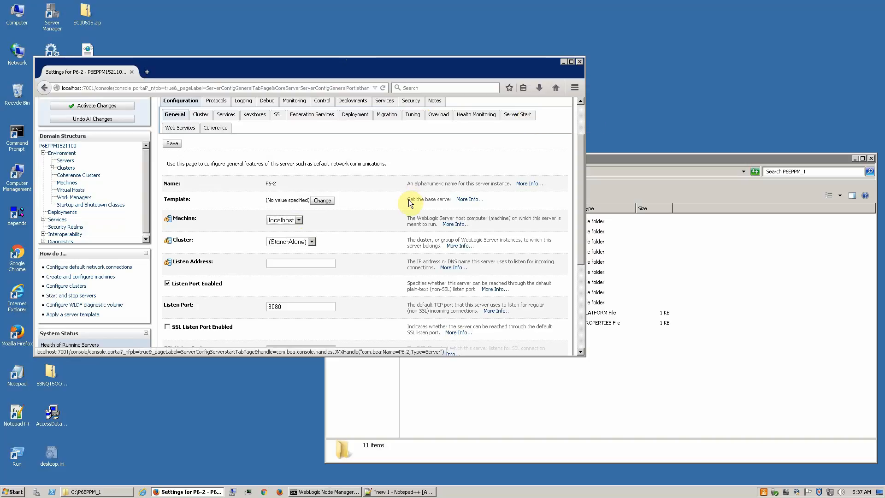
Step: Stay on the page when prompted and save P6-2's localhost machine assignment
{"action": "left_click", "coordinate": [521, 117]}
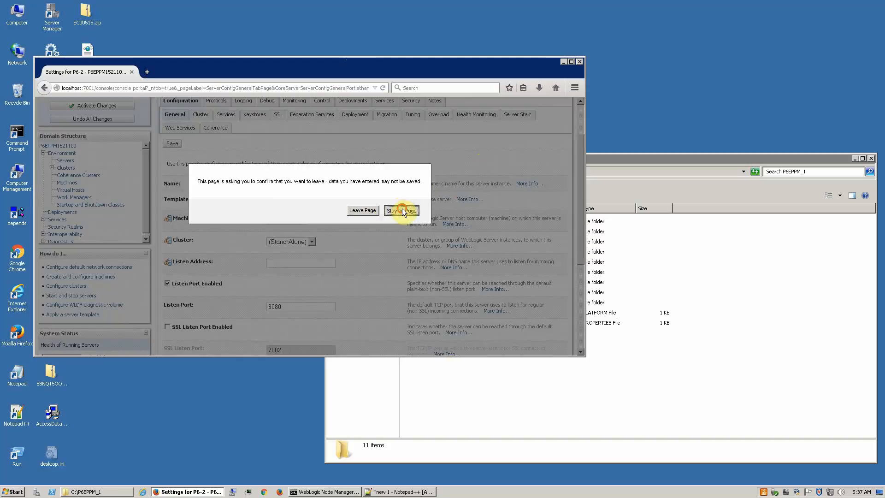
{"action": "left_click", "coordinate": [401, 208]}
{"action": "left_click", "coordinate": [173, 143]}
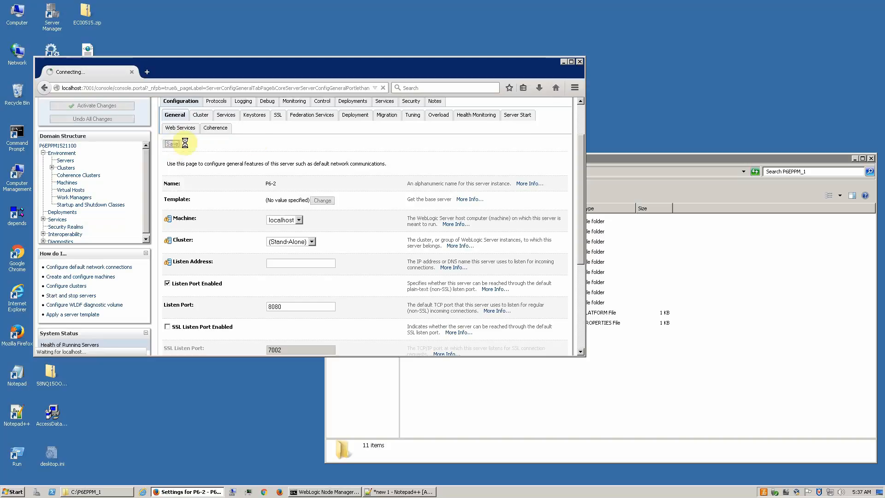
{"action": "left_click", "coordinate": [517, 187]}
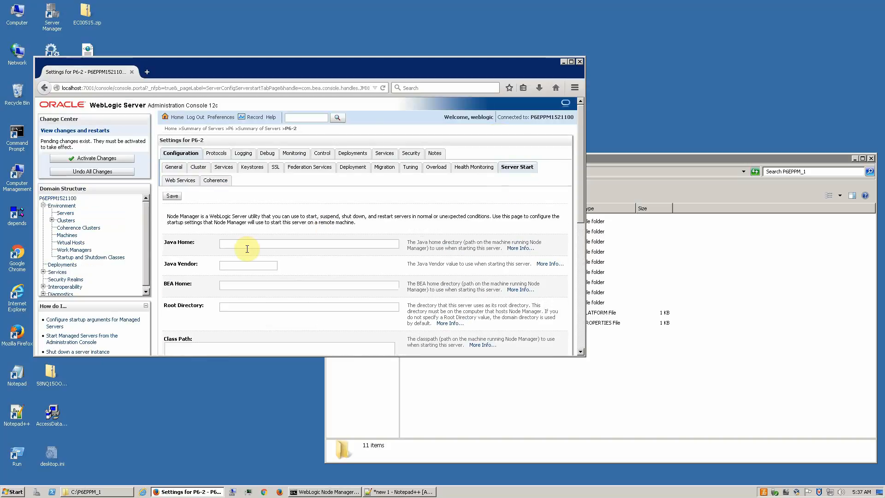
Step: Copy C:\Java\JDK_8U~1 from the notes and paste it into P6-2's Java Home field
{"action": "left_click", "coordinate": [421, 492]}
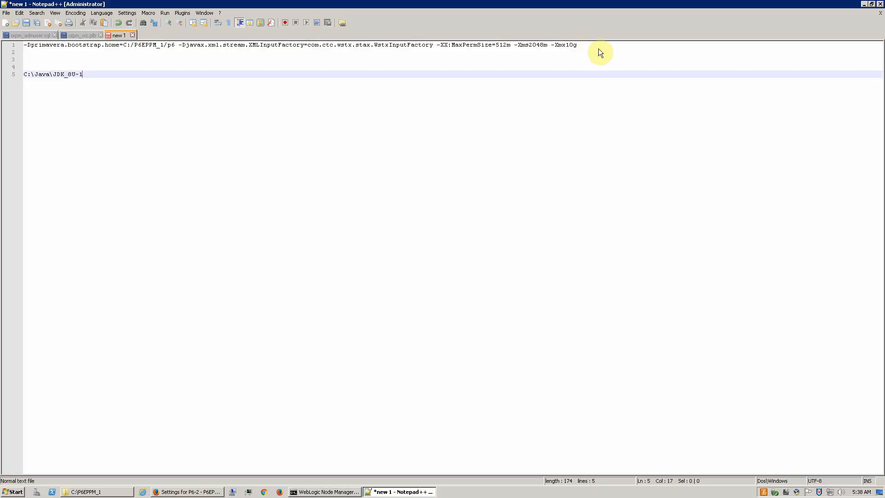
{"action": "left_click", "coordinate": [499, 52]}
{"action": "left_click", "coordinate": [97, 78]}
{"action": "left_click_drag", "start_coordinate": [52, 73], "coordinate": [23, 74]}
{"action": "key", "text": "ctrl+c"}
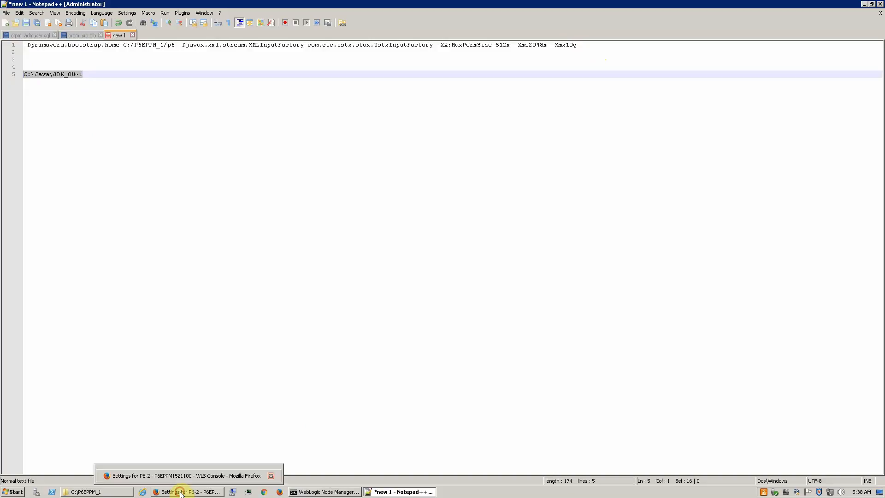
{"action": "left_click", "coordinate": [180, 492]}
{"action": "left_click", "coordinate": [268, 243]}
{"action": "key", "text": "ctrl+v"}
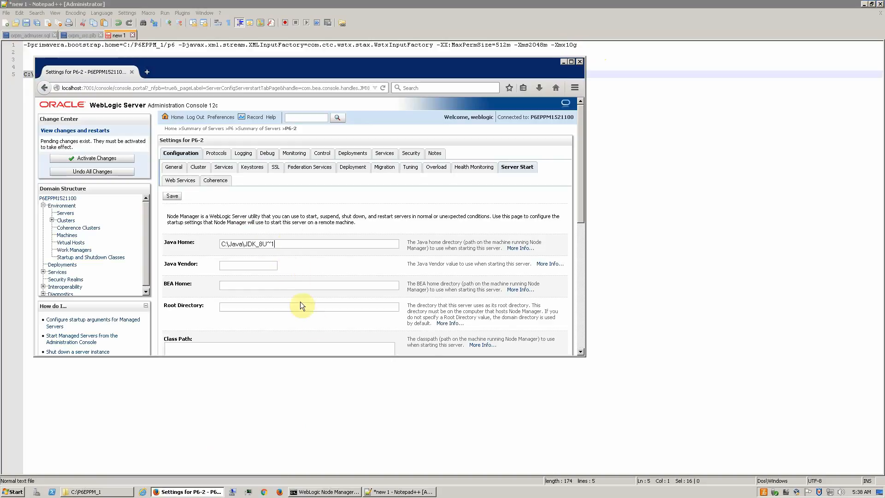
{"action": "scroll", "coordinate": [393, 307], "scroll_direction": "down", "scroll_amount": 5}
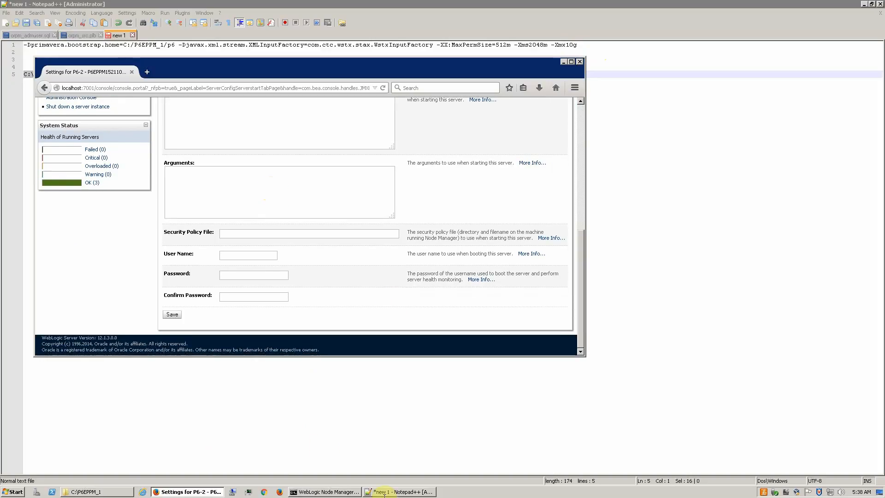
Step: Paste P6's JVM arguments into P6-2's Arguments box and change -Xmx10g to -Xmx4g
{"action": "left_click", "coordinate": [423, 492]}
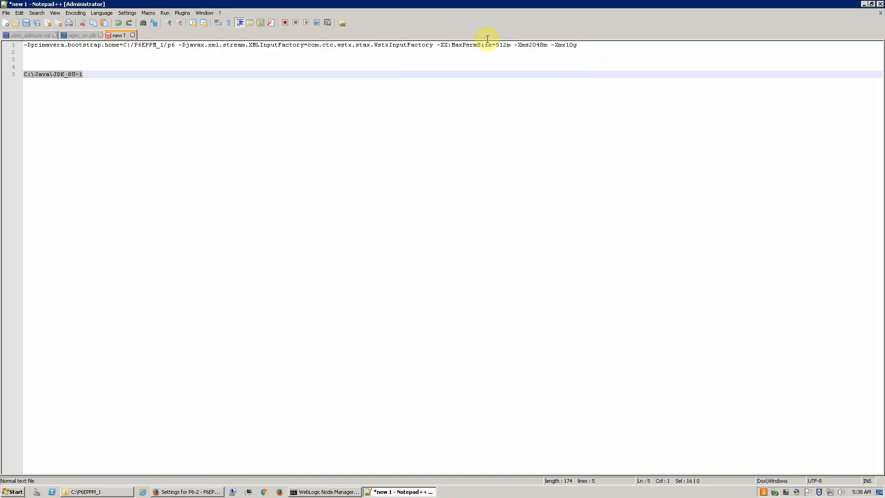
{"action": "left_click_drag", "start_coordinate": [595, 45], "coordinate": [22, 45]}
{"action": "key", "text": "ctrl+c"}
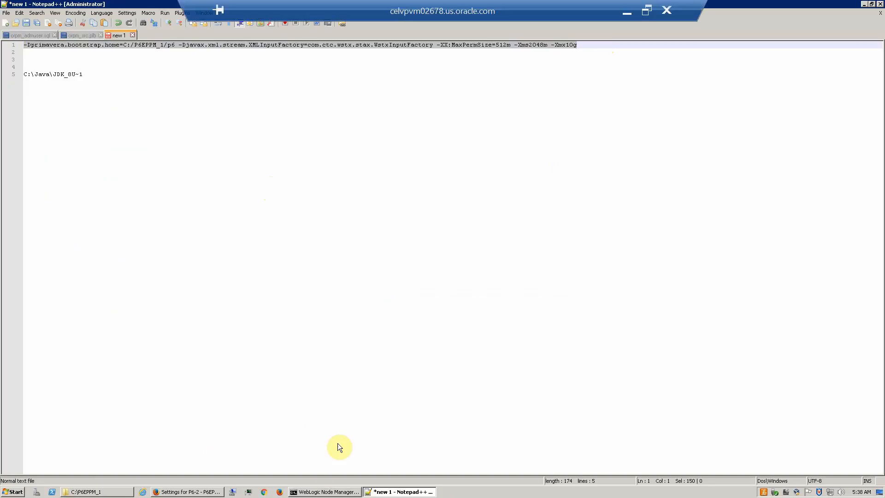
{"action": "left_click", "coordinate": [192, 492]}
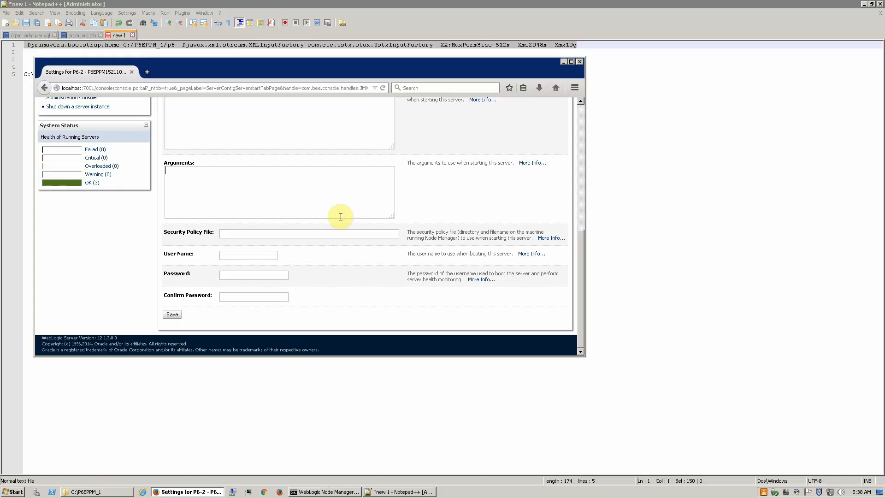
{"action": "key", "text": "ctrl+v"}
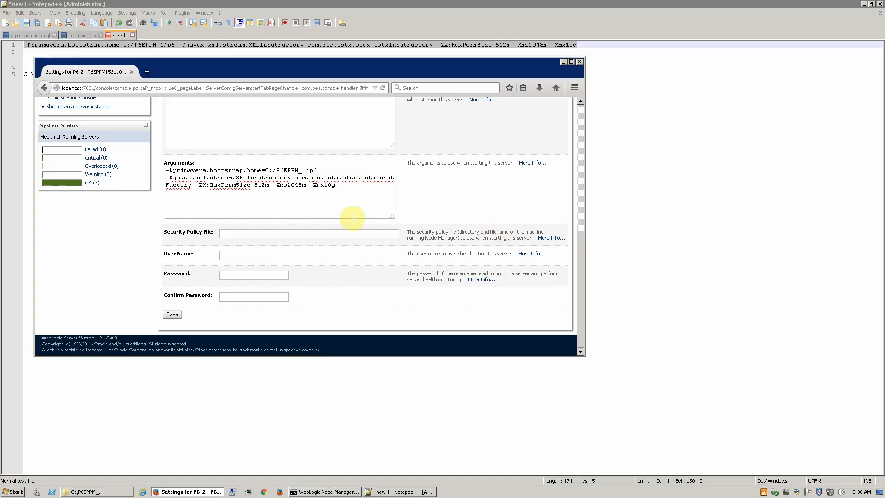
{"action": "left_click_drag", "start_coordinate": [391, 217], "coordinate": [474, 255]}
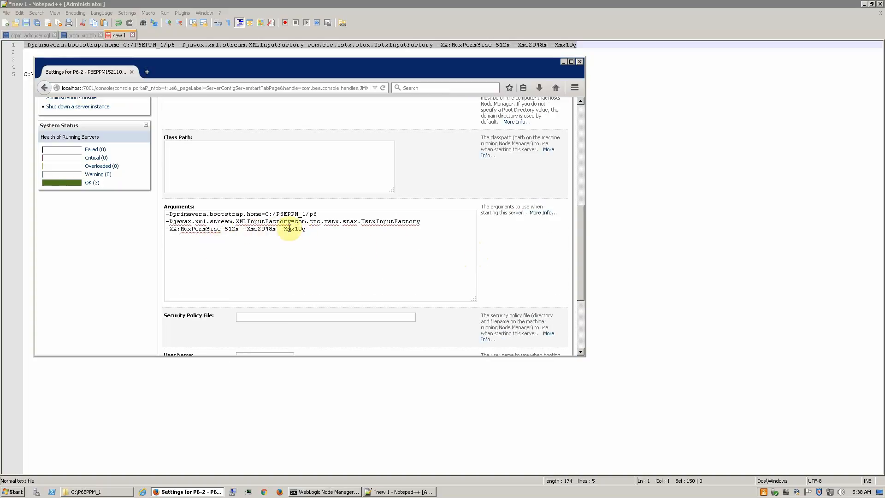
{"action": "left_click_drag", "start_coordinate": [295, 229], "coordinate": [300, 229]}
{"action": "type", "text": "4"}
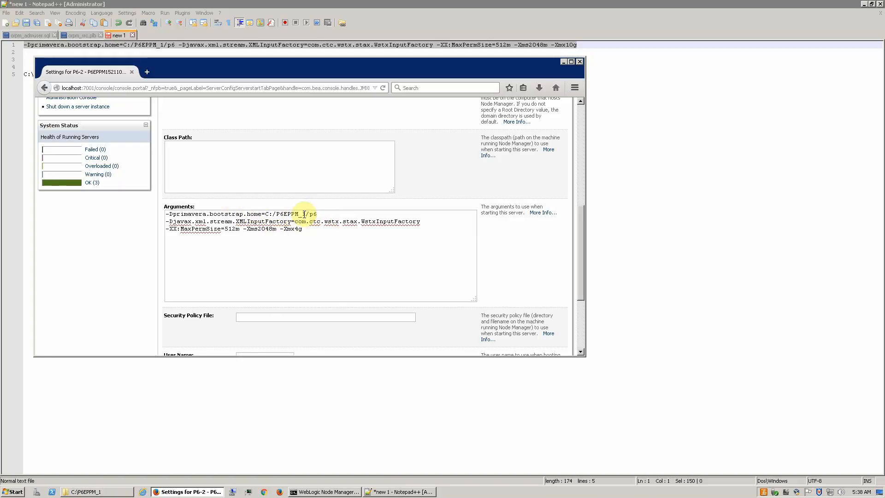
{"action": "left_click", "coordinate": [73, 492]}
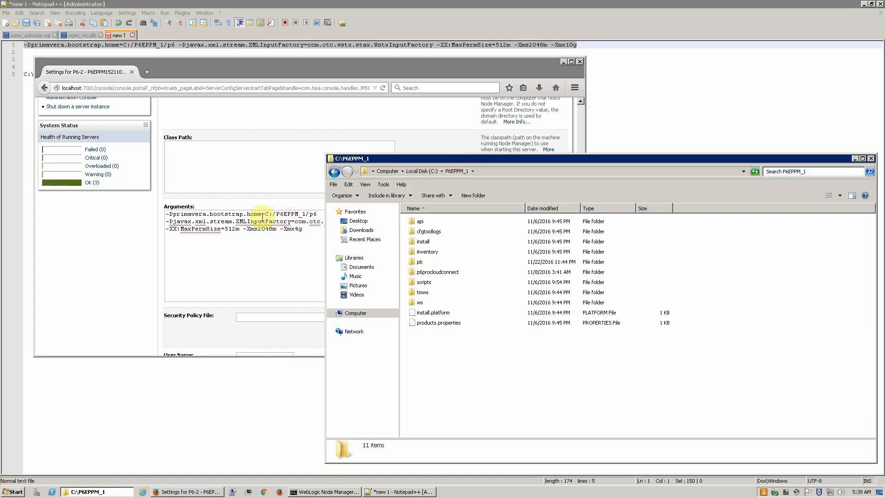
Step: Duplicate the p6 folder in C:\P6EPPM_1, rename the copy to p6-2, and open it
{"action": "left_click", "coordinate": [413, 264]}
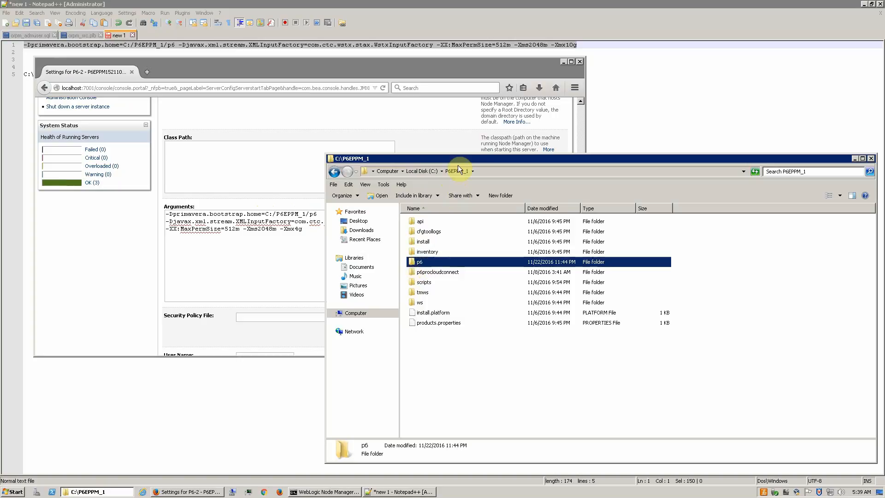
{"action": "key", "text": "ctrl+v"}
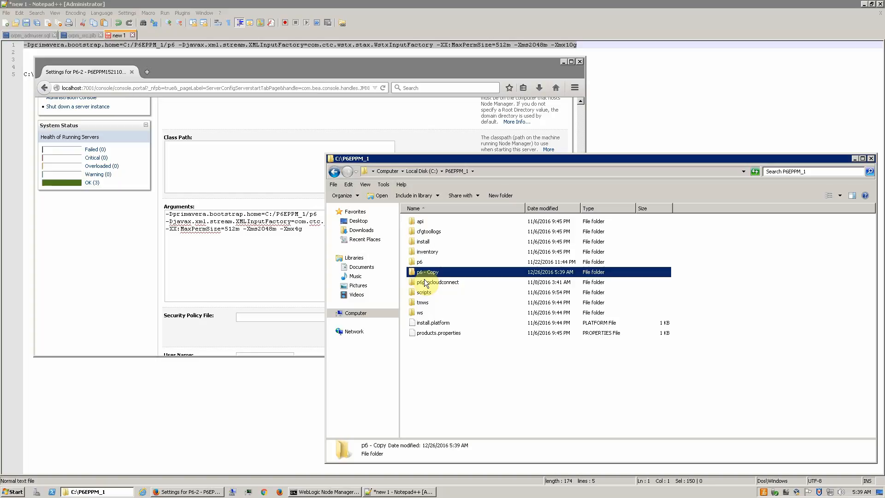
{"action": "key", "text": "F2"}
{"action": "key", "text": "Return"}
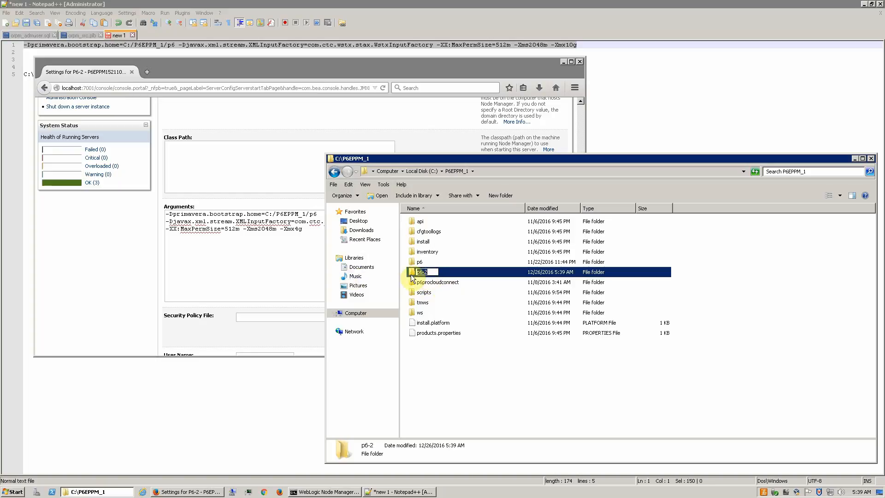
{"action": "double_click", "coordinate": [409, 275]}
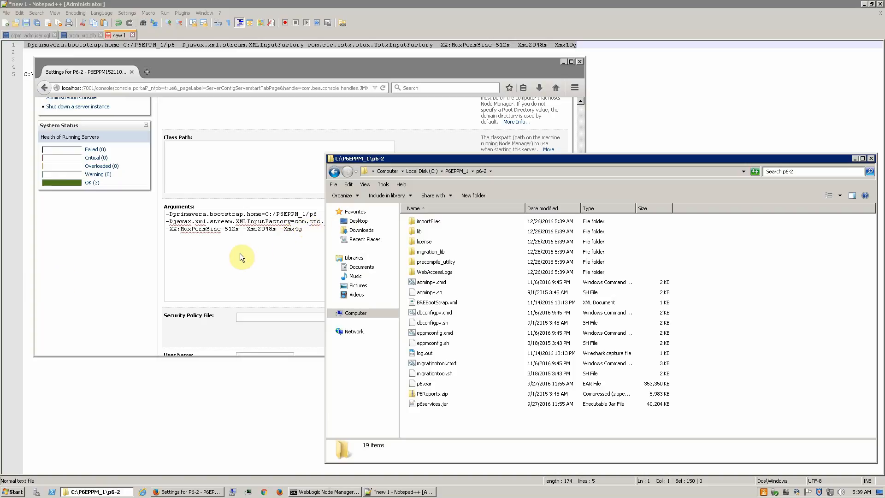
Step: Point P6-2's bootstrap path to C:/P6EPPM_1/p6-2 and copy the arguments to line 1 of the notes
{"action": "left_click", "coordinate": [310, 228]}
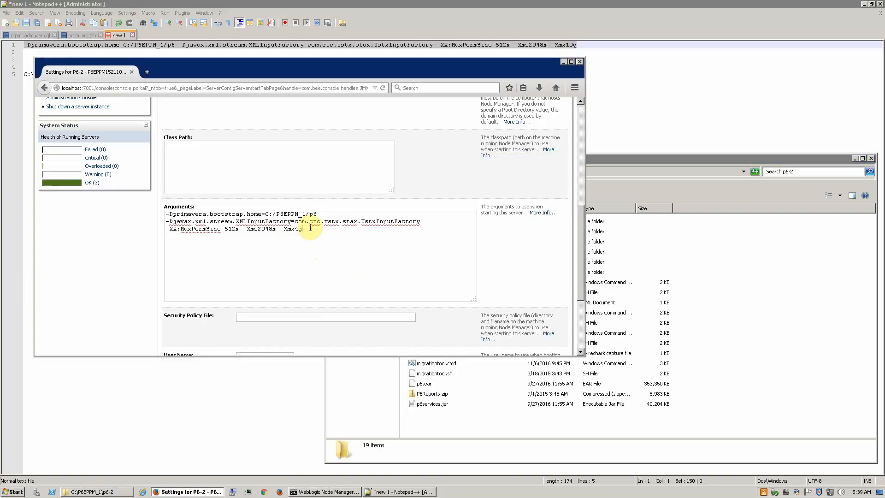
{"action": "left_click", "coordinate": [319, 212]}
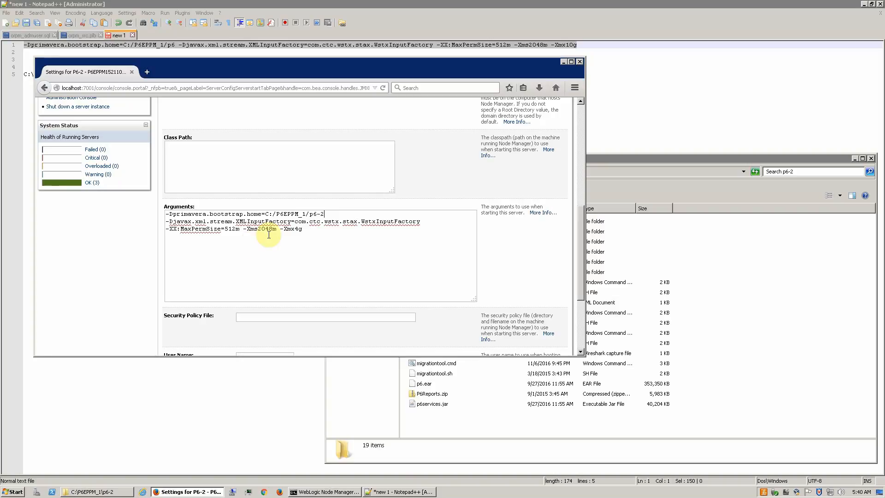
{"action": "left_click_drag", "start_coordinate": [315, 235], "coordinate": [109, 194]}
{"action": "key", "text": "ctrl+c"}
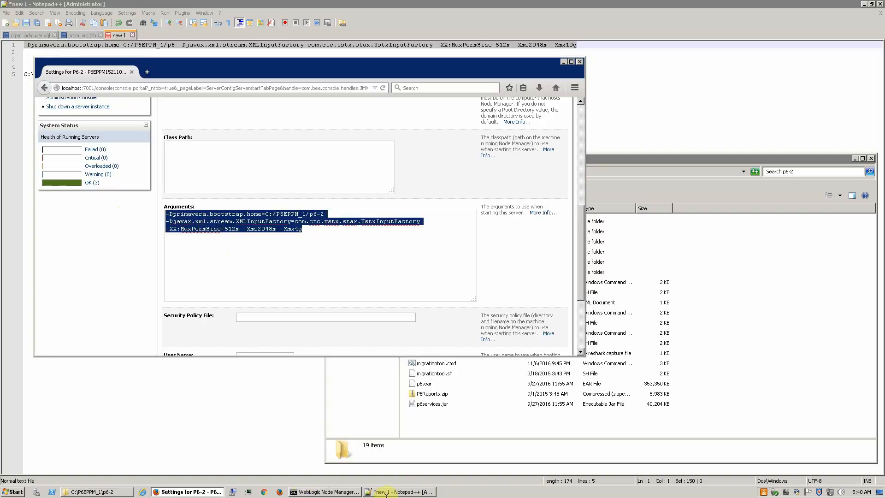
{"action": "left_click", "coordinate": [426, 492]}
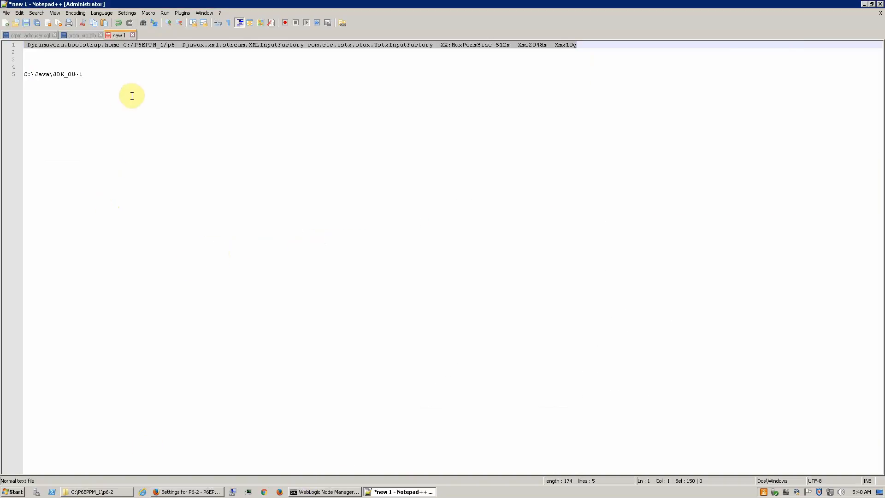
{"action": "key", "text": "ctrl+v"}
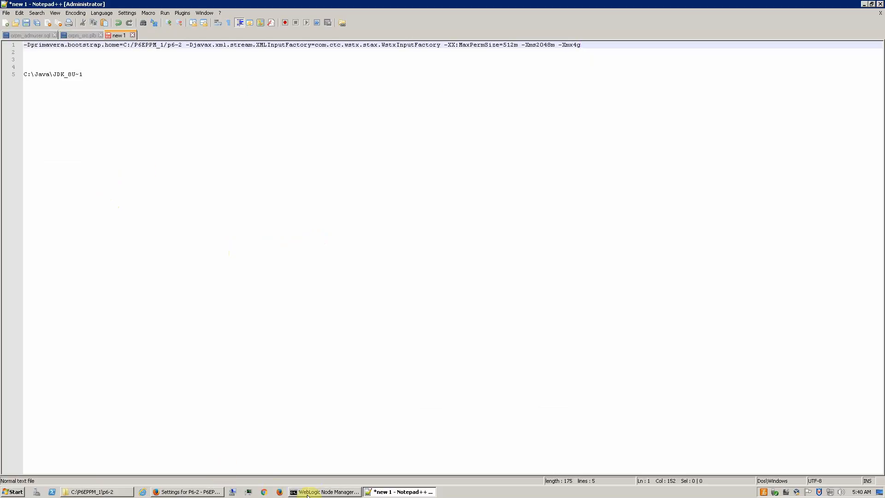
Step: Enlarge the Arguments box to review P6-2's full p6-2, -Xmx4g startup arguments
{"action": "left_click", "coordinate": [216, 491]}
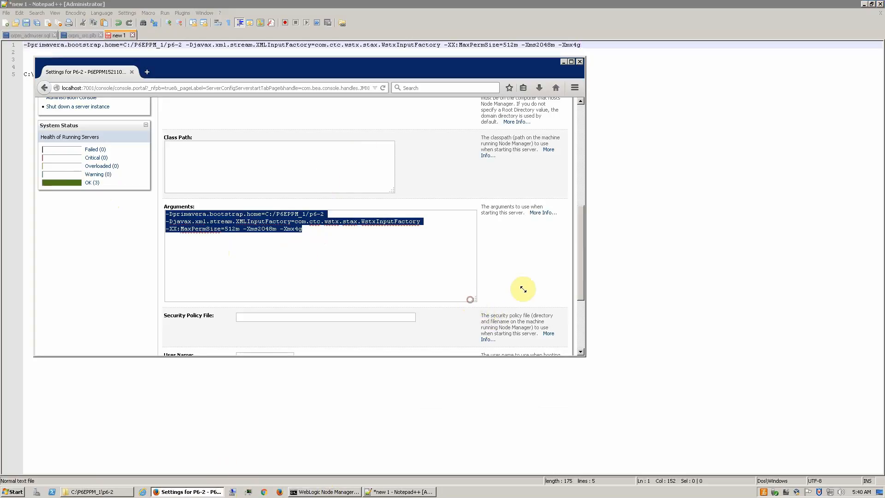
{"action": "scroll", "coordinate": [507, 288], "scroll_direction": "up", "scroll_amount": 5}
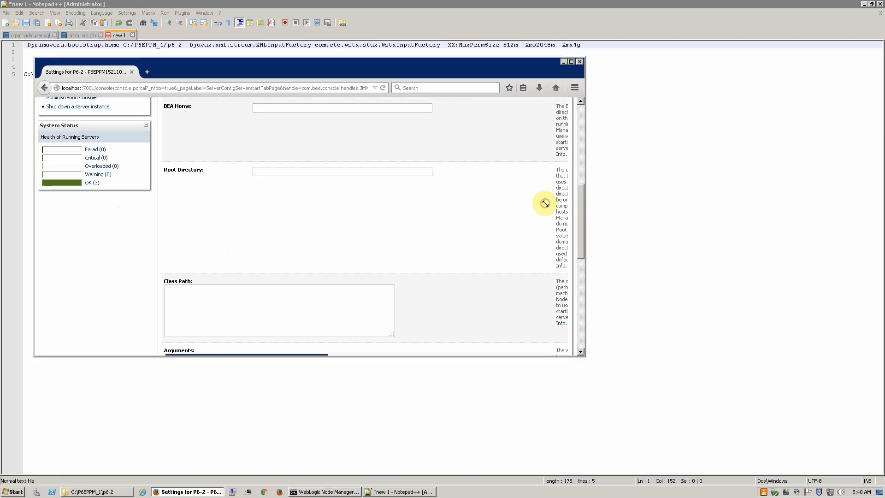
{"action": "scroll", "coordinate": [544, 203], "scroll_direction": "down", "scroll_amount": 8}
{"action": "scroll", "coordinate": [421, 187], "scroll_direction": "down", "scroll_amount": 2}
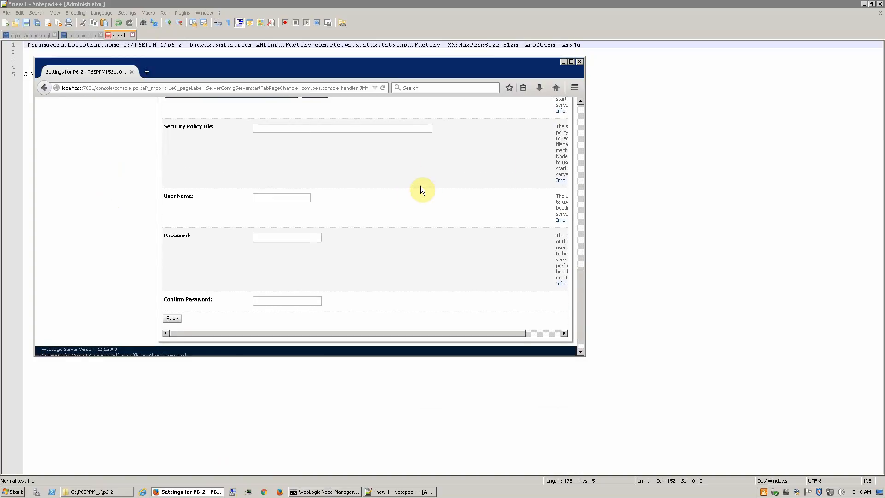
{"action": "scroll", "coordinate": [429, 185], "scroll_direction": "up", "scroll_amount": 4}
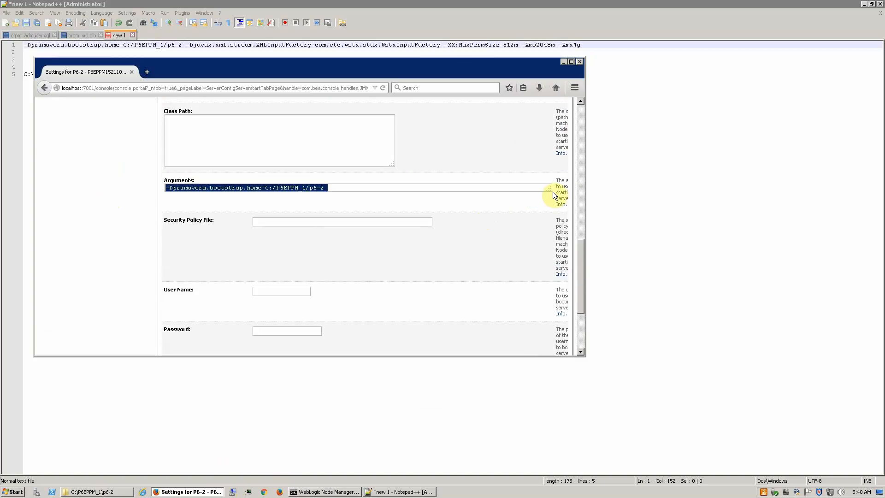
{"action": "left_click_drag", "start_coordinate": [549, 189], "coordinate": [546, 252]}
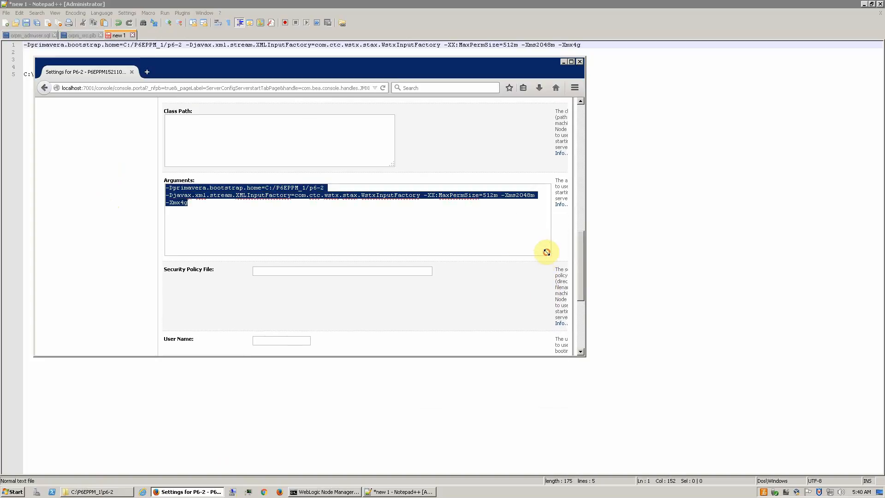
{"action": "left_click", "coordinate": [470, 227]}
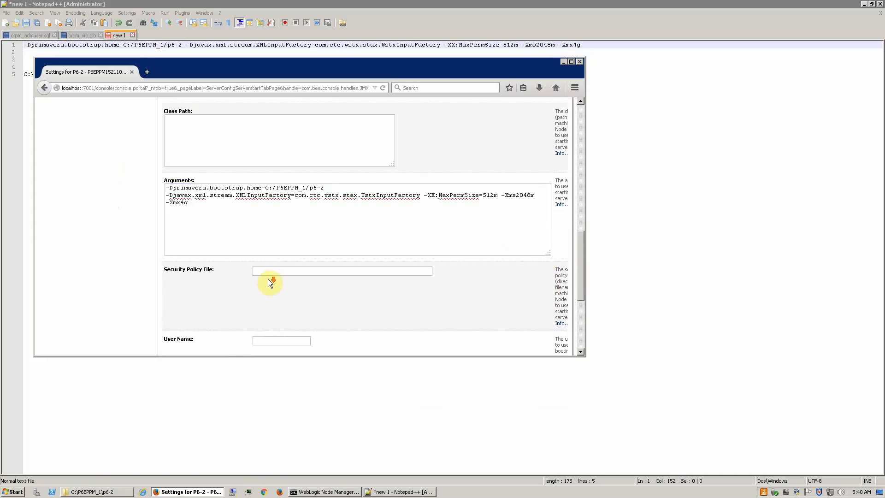
{"action": "scroll", "coordinate": [270, 282], "scroll_direction": "down", "scroll_amount": 3}
{"action": "scroll", "coordinate": [269, 276], "scroll_direction": "up", "scroll_amount": 10}
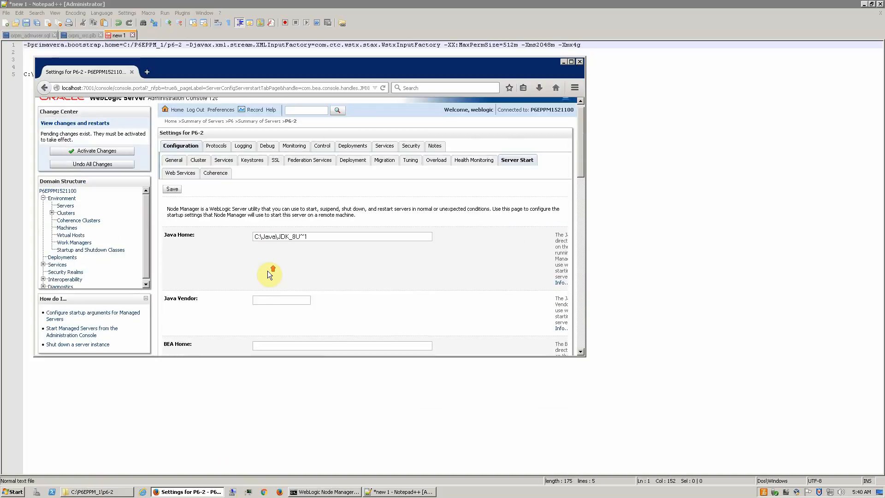
Step: Save and activate P6-2's server-start settings, then list all servers, showing P6-2 SHUTDOWN on 8080
{"action": "left_click", "coordinate": [169, 195]}
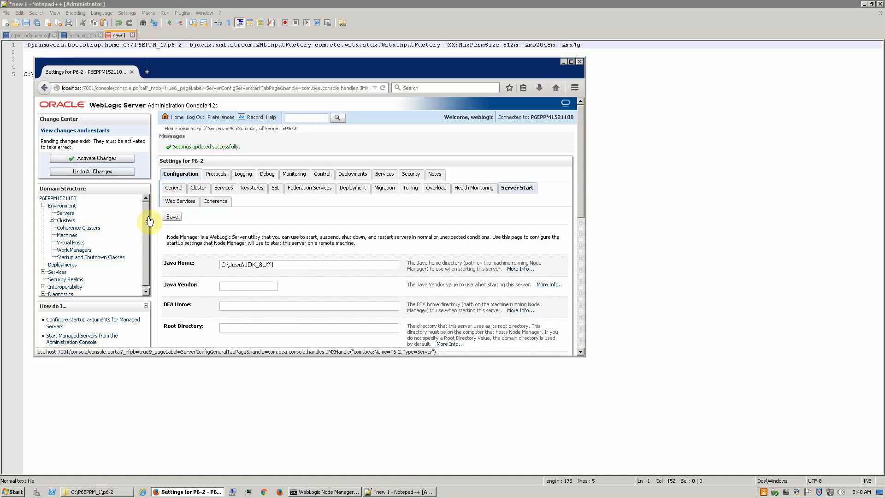
{"action": "left_click", "coordinate": [92, 160]}
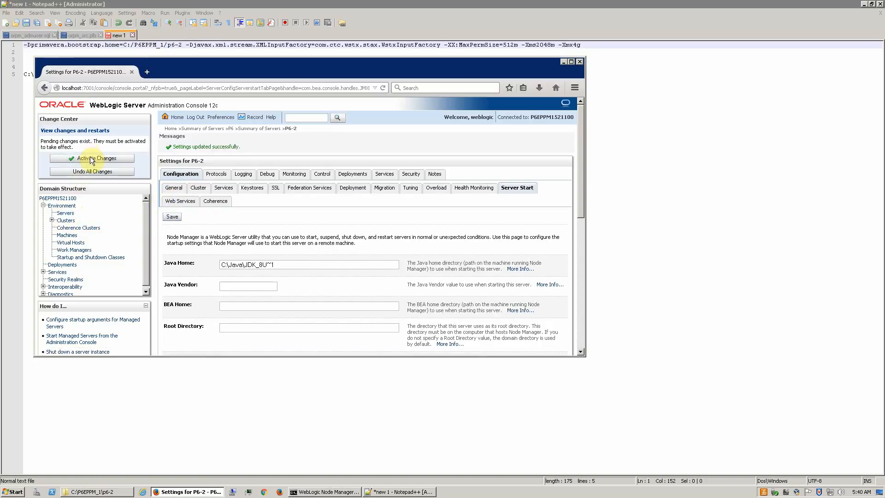
{"action": "left_click", "coordinate": [91, 159]}
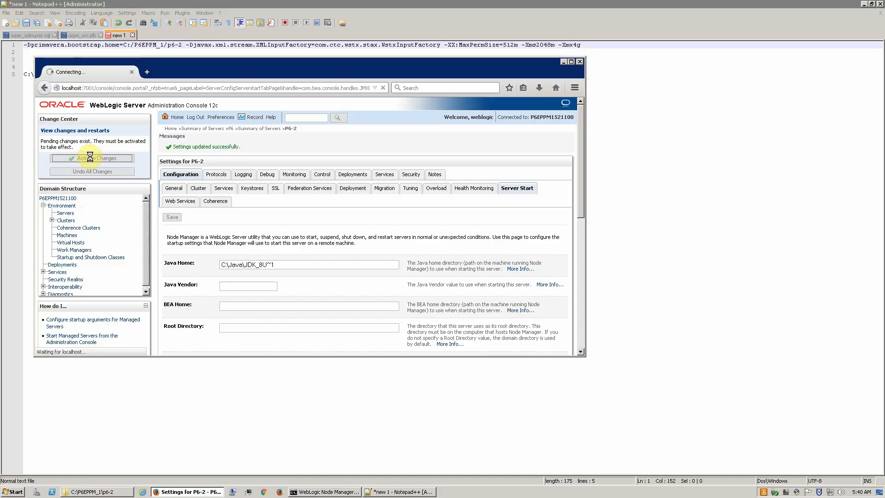
{"action": "left_click", "coordinate": [71, 215]}
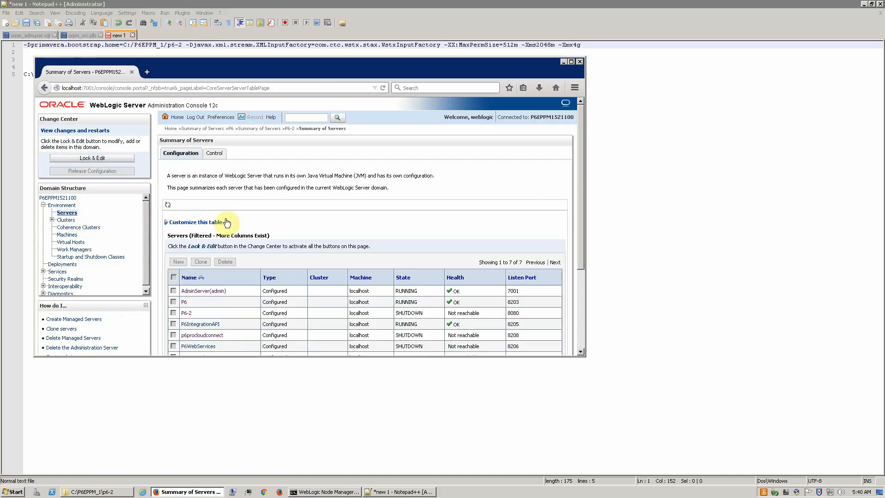
{"action": "scroll", "coordinate": [250, 246], "scroll_direction": "down", "scroll_amount": 4}
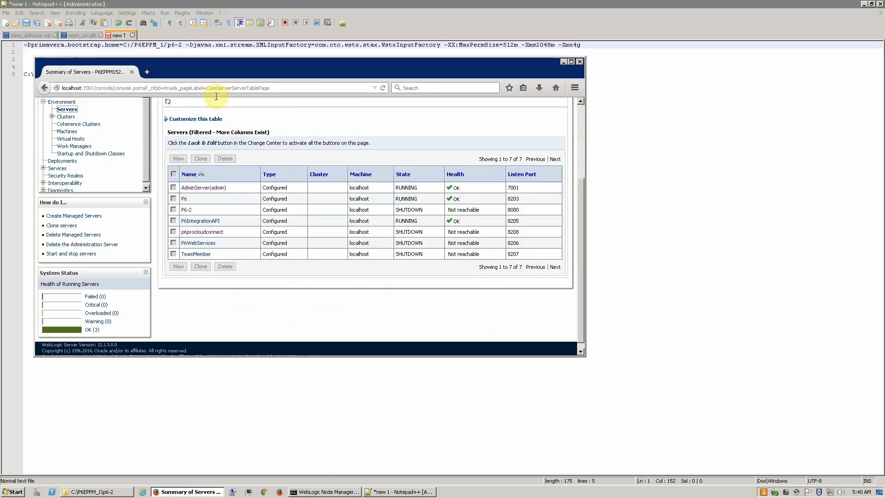
Step: On the Control tab, force P6 to shut down now and confirm, leaving it FORCE_SHUTTING_DOWN
{"action": "scroll", "coordinate": [218, 120], "scroll_direction": "up", "scroll_amount": 2}
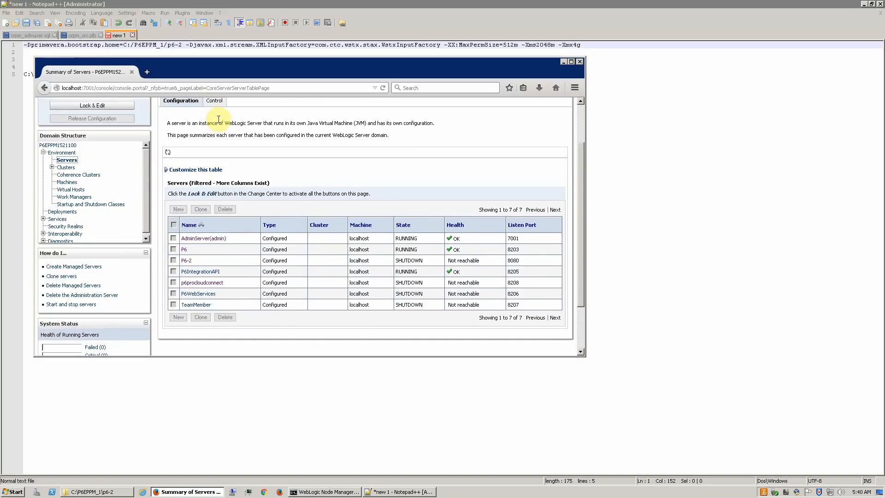
{"action": "left_click", "coordinate": [218, 105]}
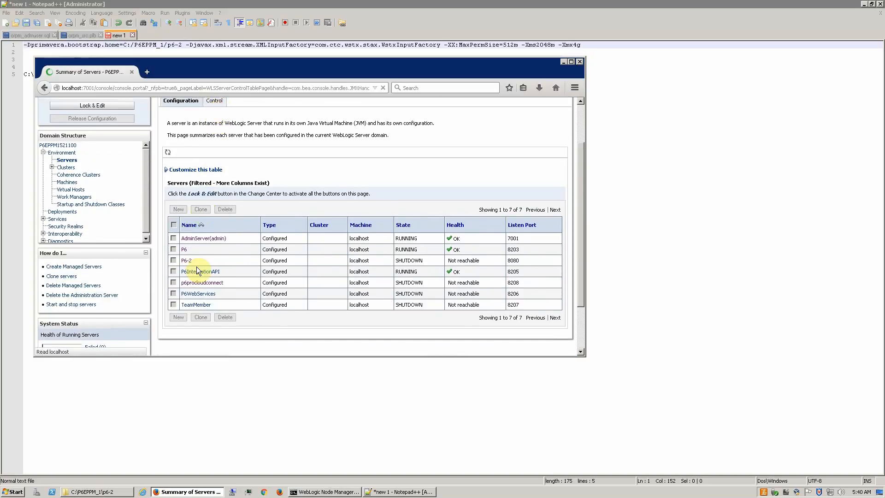
{"action": "left_click", "coordinate": [173, 283]}
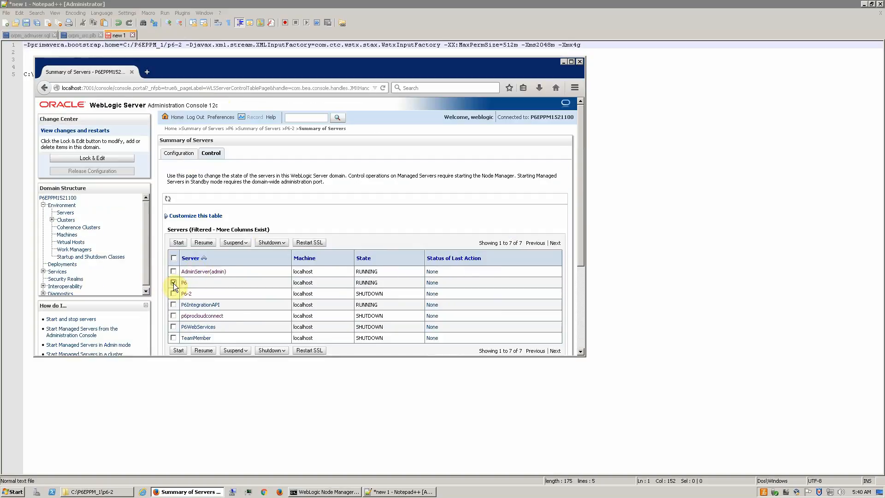
{"action": "left_click", "coordinate": [286, 244]}
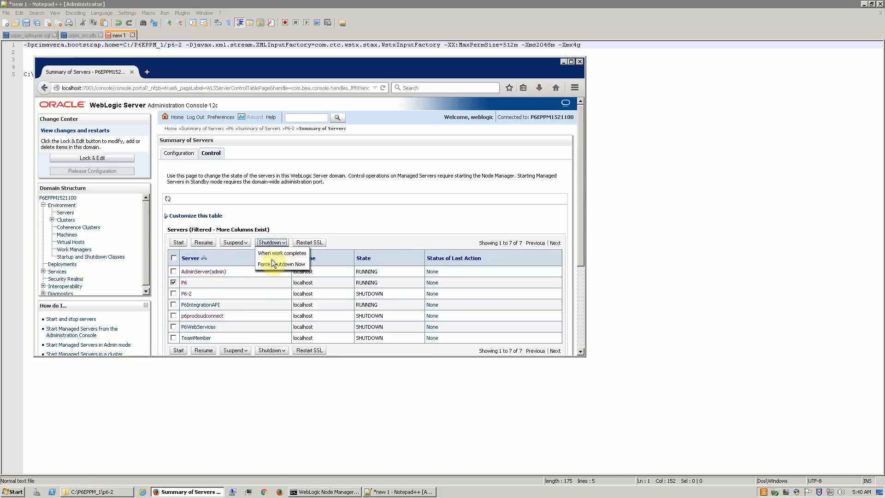
{"action": "left_click", "coordinate": [276, 264]}
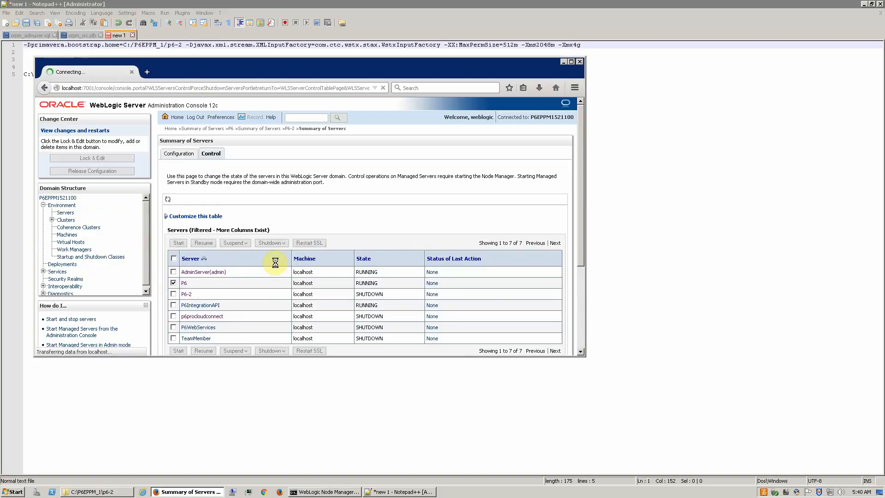
{"action": "left_click", "coordinate": [165, 208]}
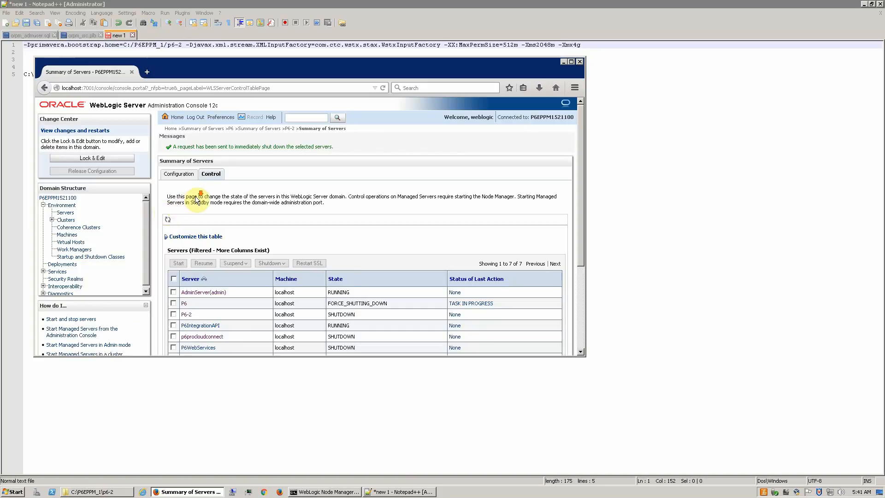
{"action": "scroll", "coordinate": [196, 196], "scroll_direction": "down", "scroll_amount": 3}
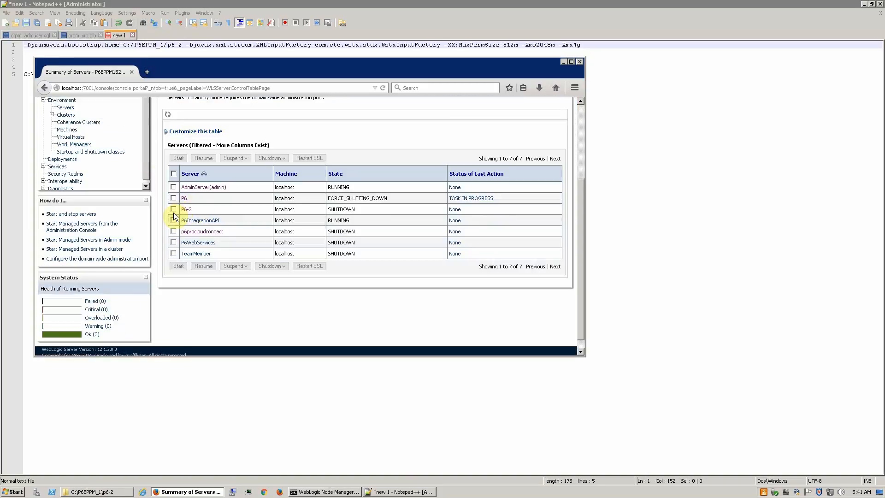
Step: Go to Deployments and open the p6 (15.2.11.0) application's Overview settings page
{"action": "left_click", "coordinate": [58, 161]}
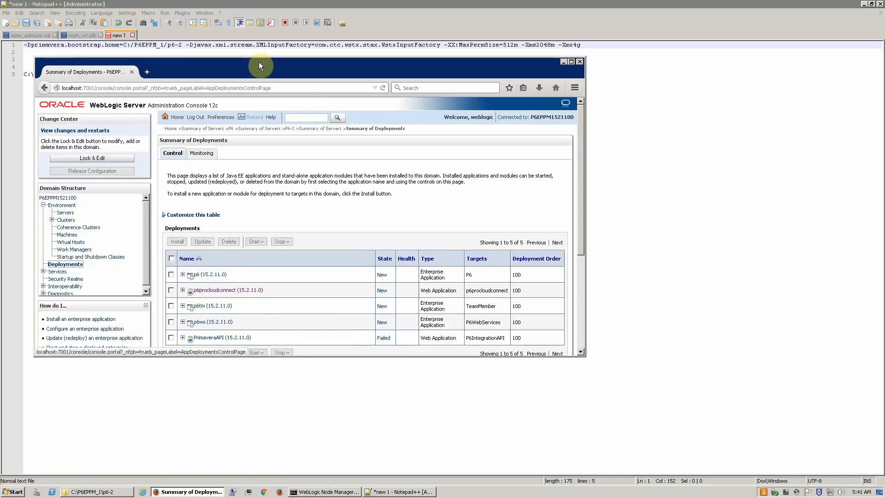
{"action": "left_click", "coordinate": [198, 275]}
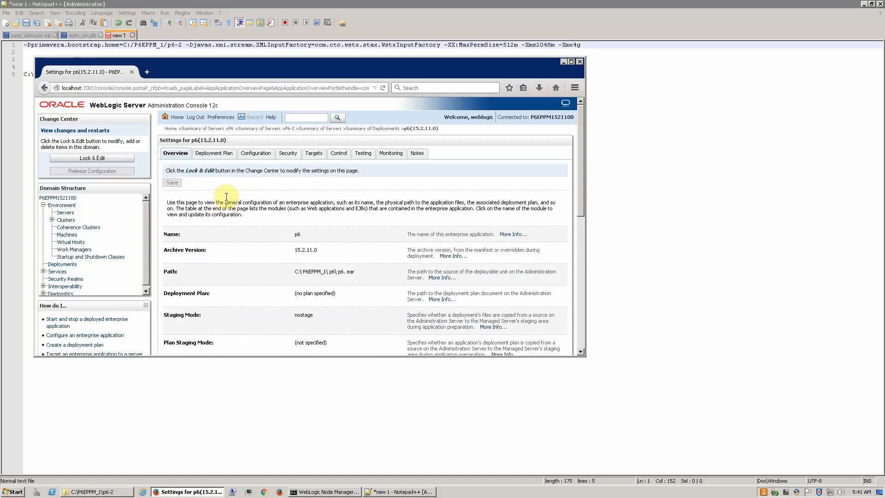
Step: With Lock & Edit, target p6 (15.2.11.0) and its /p6 module to P6 and P6-2, then activate
{"action": "left_click", "coordinate": [314, 153]}
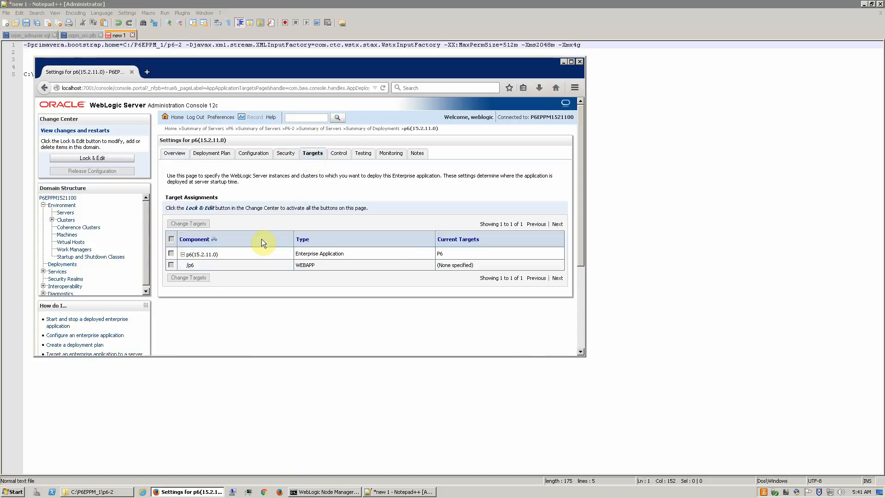
{"action": "left_click", "coordinate": [118, 157]}
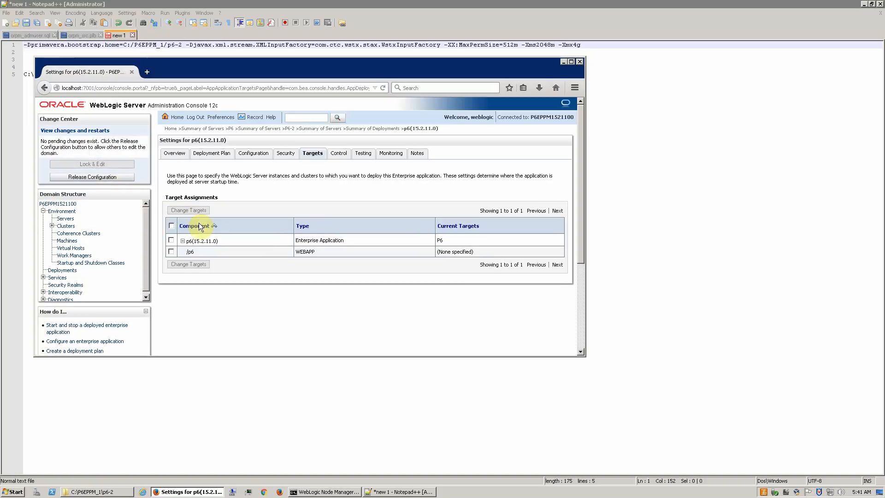
{"action": "left_click", "coordinate": [172, 240]}
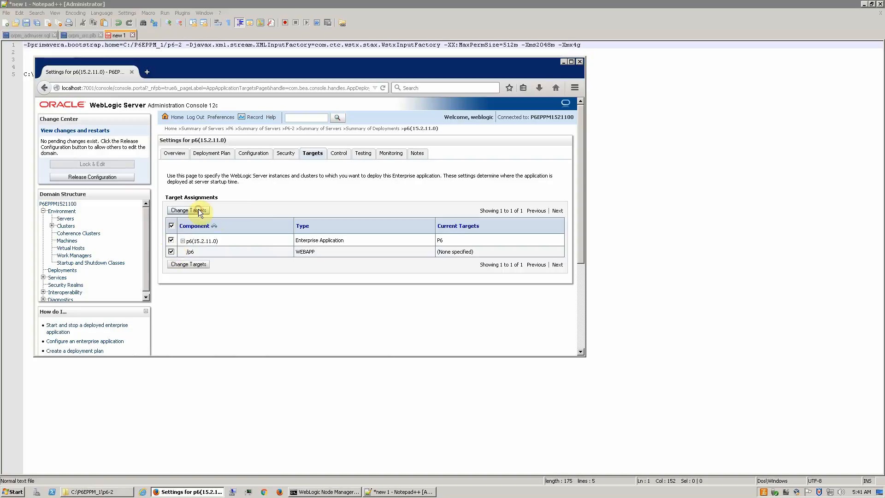
{"action": "left_click", "coordinate": [200, 212]}
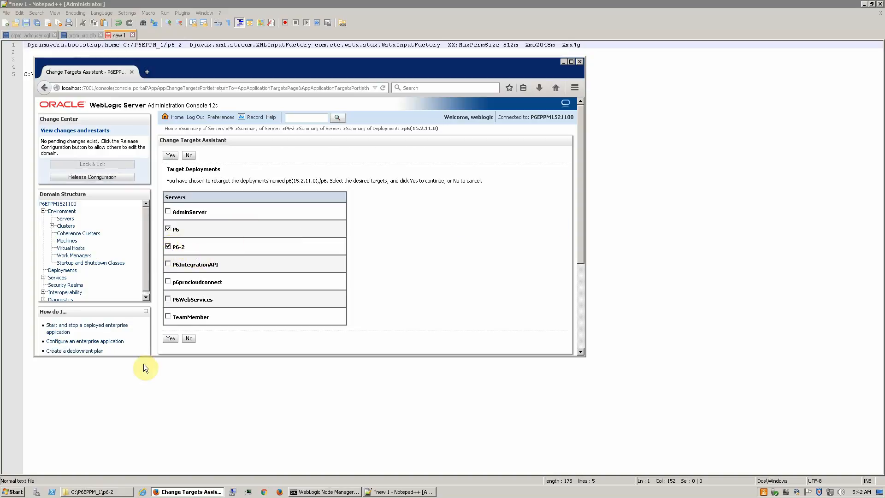
{"action": "left_click", "coordinate": [169, 338]}
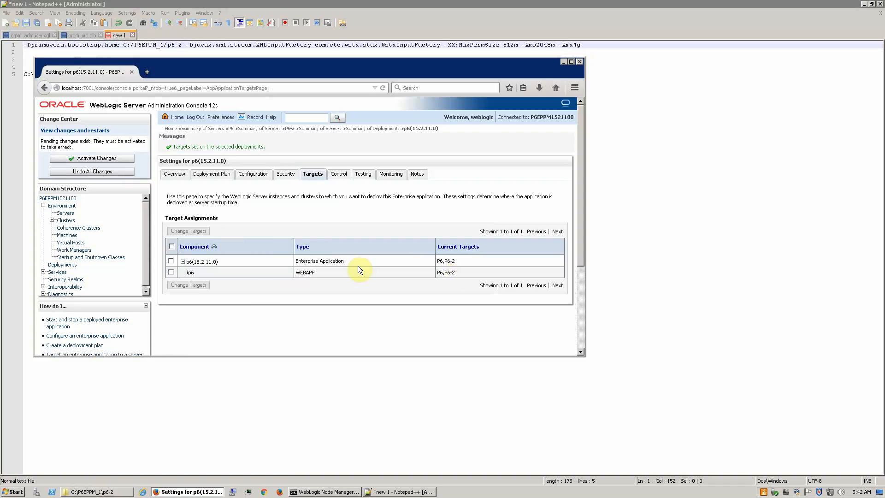
{"action": "left_click", "coordinate": [90, 158]}
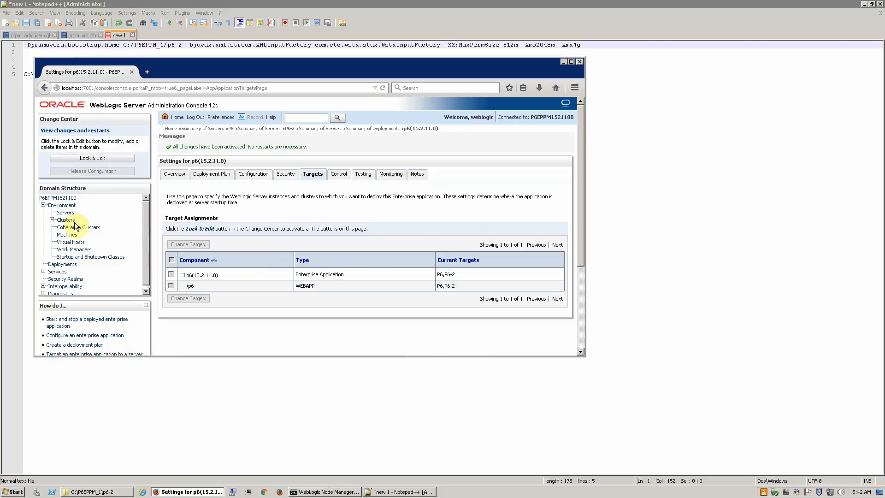
{"action": "left_click", "coordinate": [66, 212]}
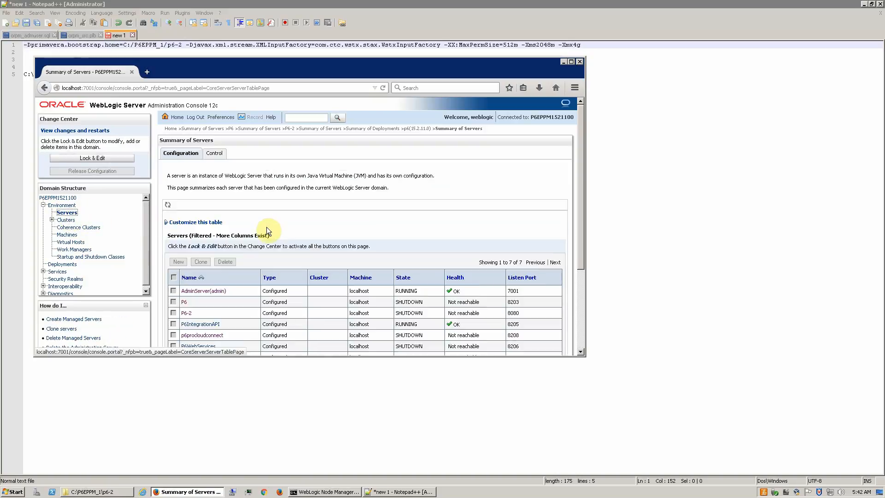
Step: Start P6-2 from the Control tab, confirm it, and turn on auto-refresh of the status table
{"action": "left_click", "coordinate": [223, 152]}
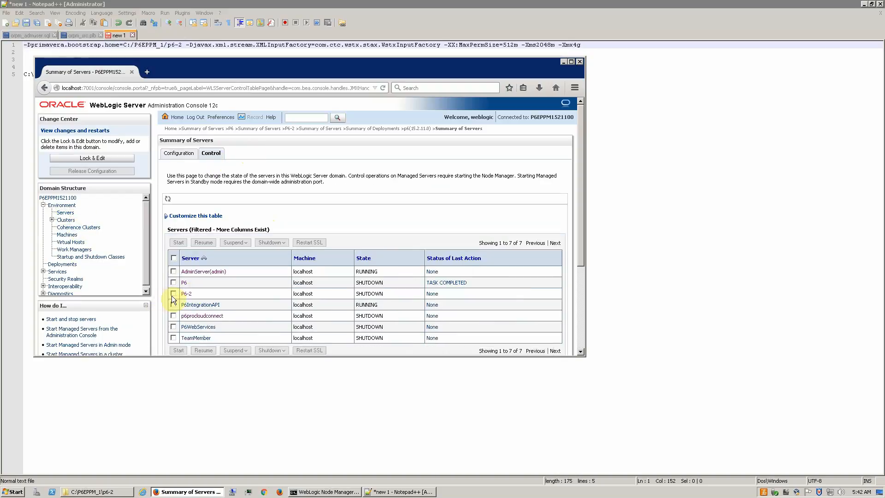
{"action": "left_click", "coordinate": [173, 293]}
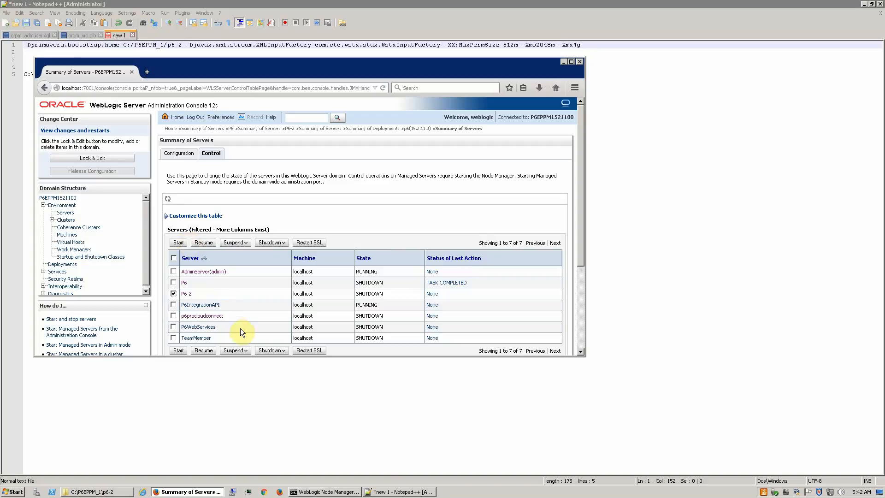
{"action": "mouse_move", "coordinate": [319, 494]}
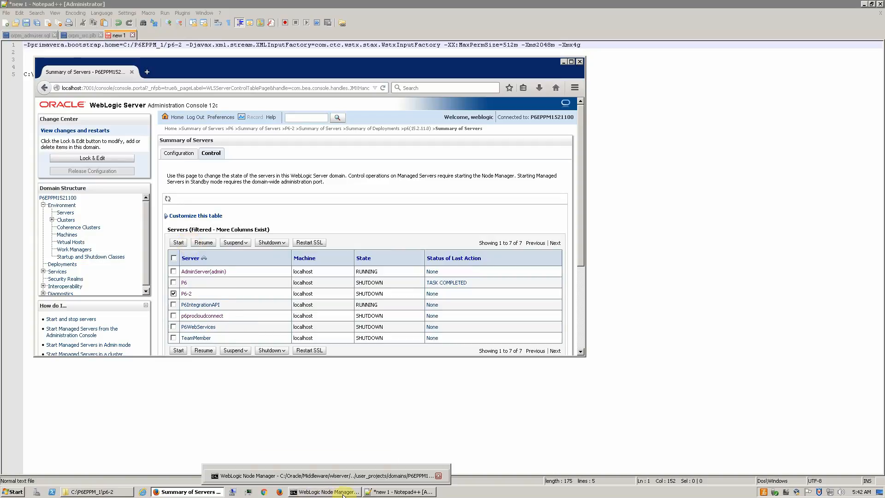
{"action": "left_click", "coordinate": [179, 243]}
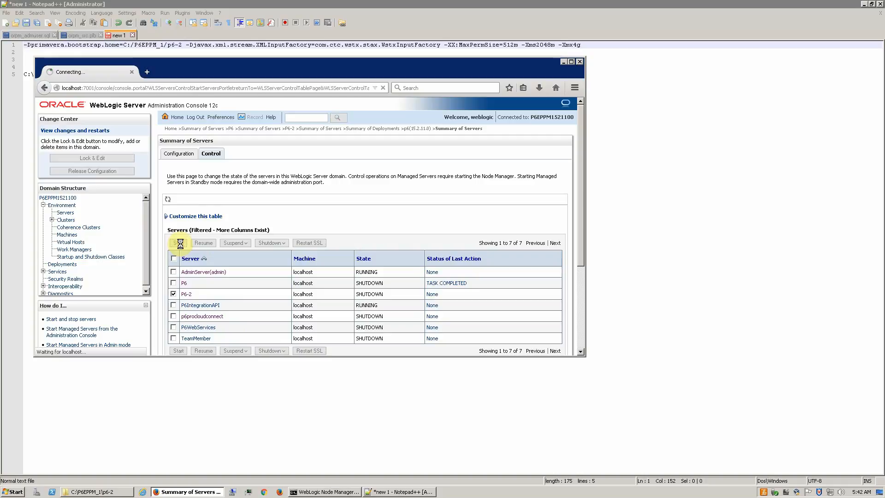
{"action": "left_click", "coordinate": [169, 154]}
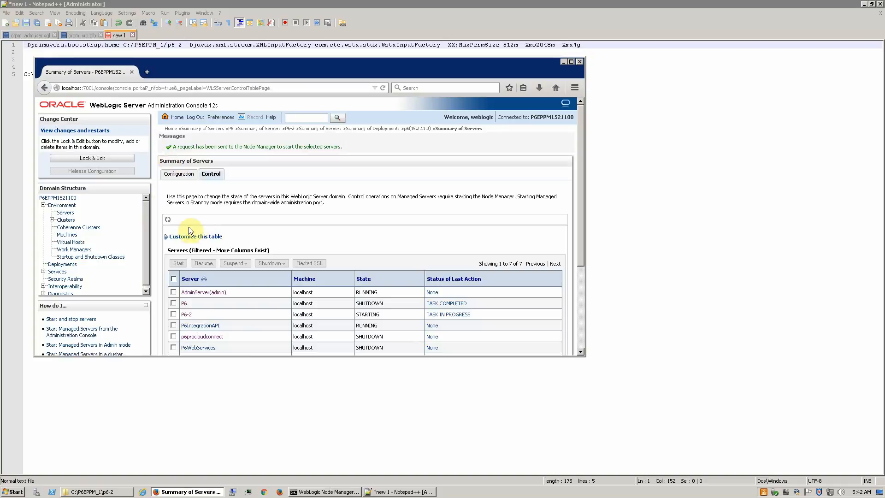
{"action": "left_click", "coordinate": [166, 220]}
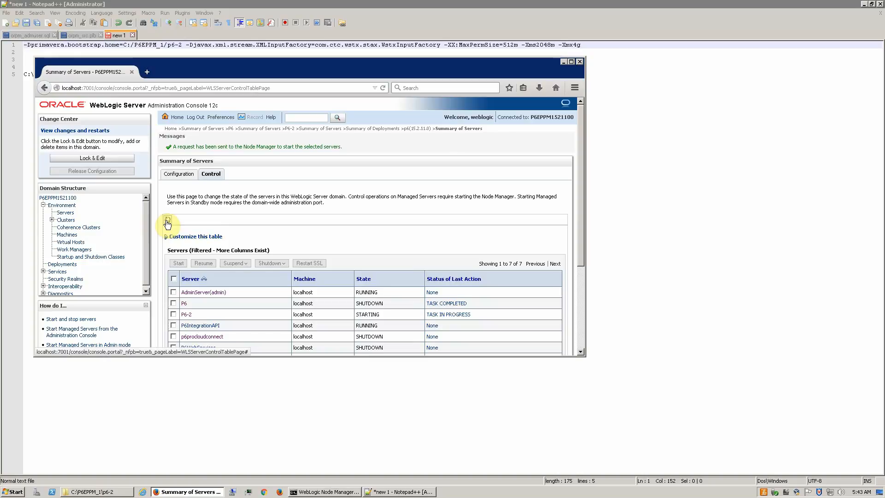
{"action": "scroll", "coordinate": [279, 215], "scroll_direction": "down", "scroll_amount": 2}
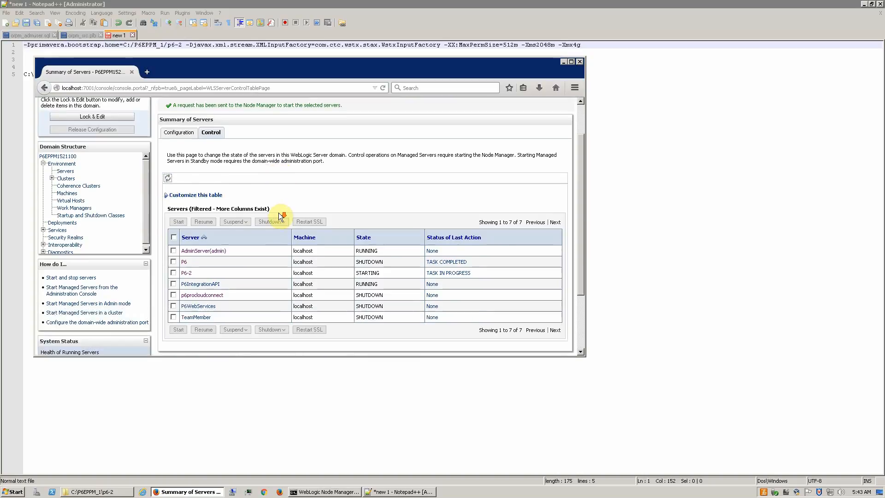
Step: Refresh the server table until P6-2 shows RUNNING and TASK COMPLETED, then open a blank browser tab
{"action": "scroll", "coordinate": [278, 212], "scroll_direction": "down", "scroll_amount": 3}
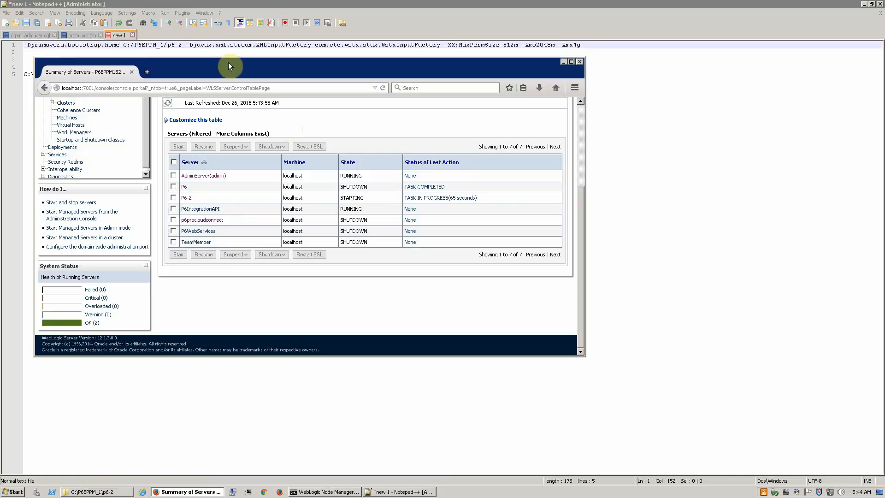
{"action": "left_click", "coordinate": [168, 104]}
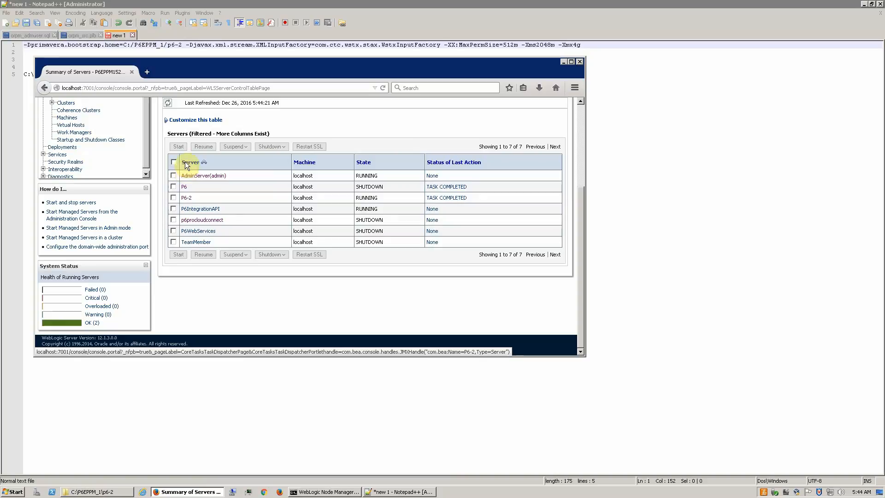
{"action": "left_click", "coordinate": [147, 73]}
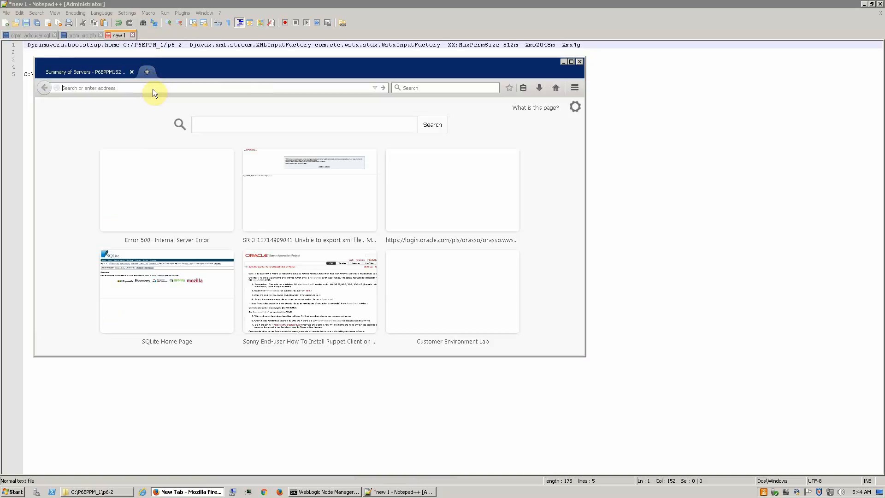
Step: Go to localhost:8080/p6 to load the Primavera P6 EPPM sign-in page
{"action": "type", "text": "localhost/"}
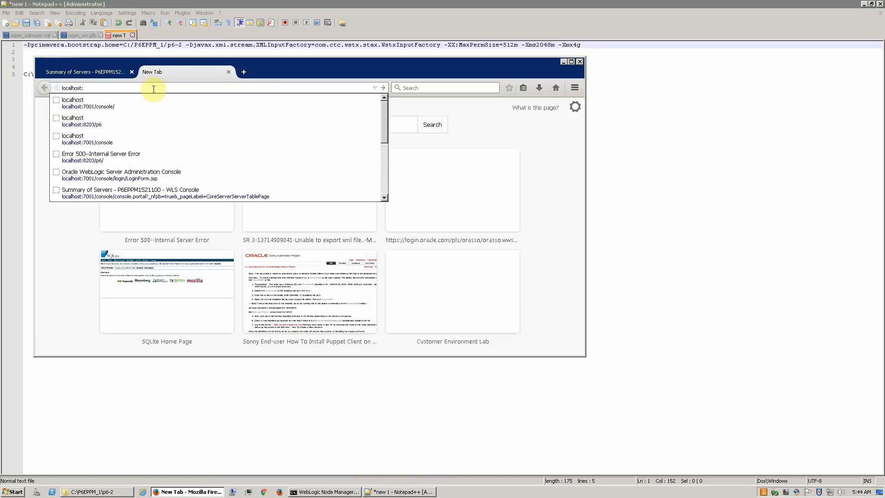
{"action": "type", "text": "8080/p6"}
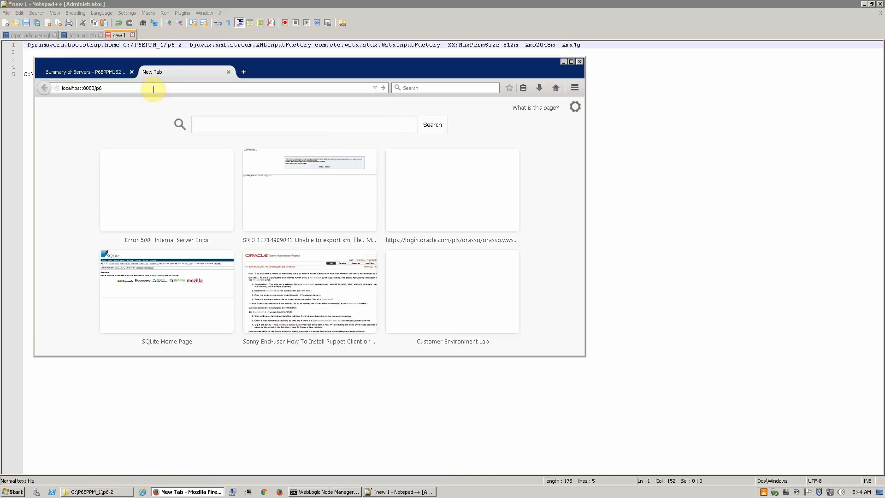
{"action": "key", "text": "Return"}
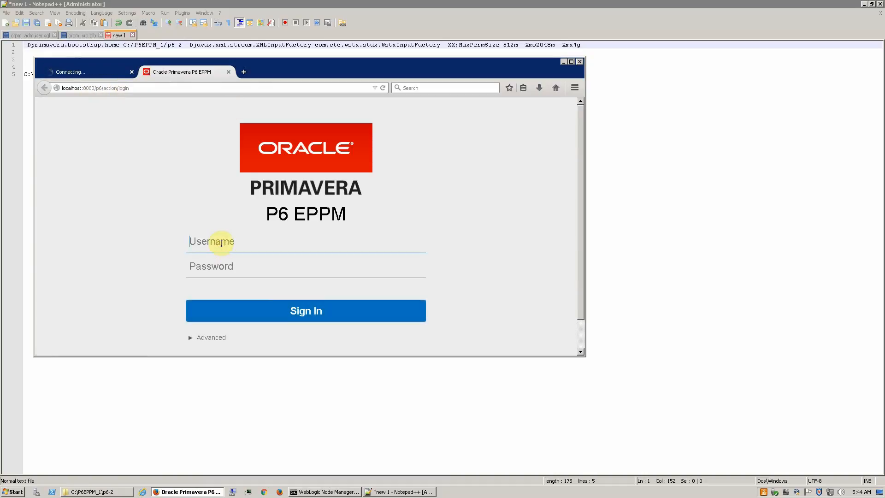
Step: Sign in to P6 EPPM with the administrator username and password
{"action": "type", "text": "admin"}
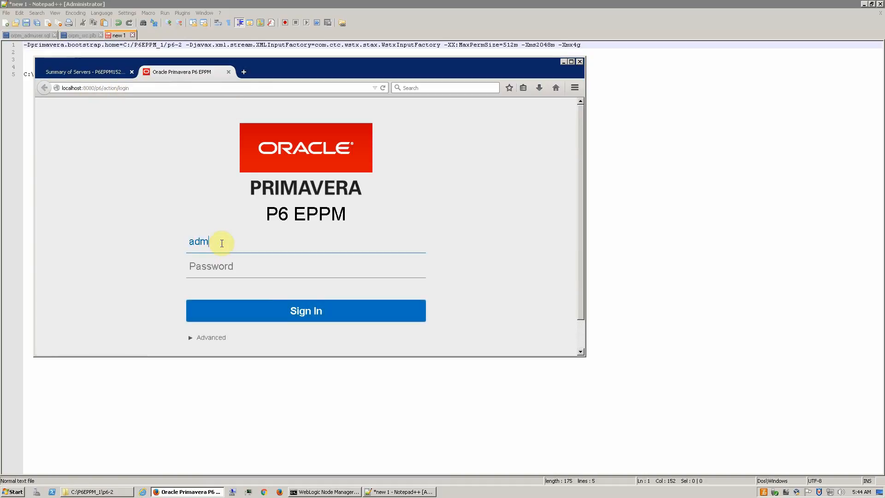
{"action": "key", "text": "Tab"}
{"action": "type", "text": "admin"}
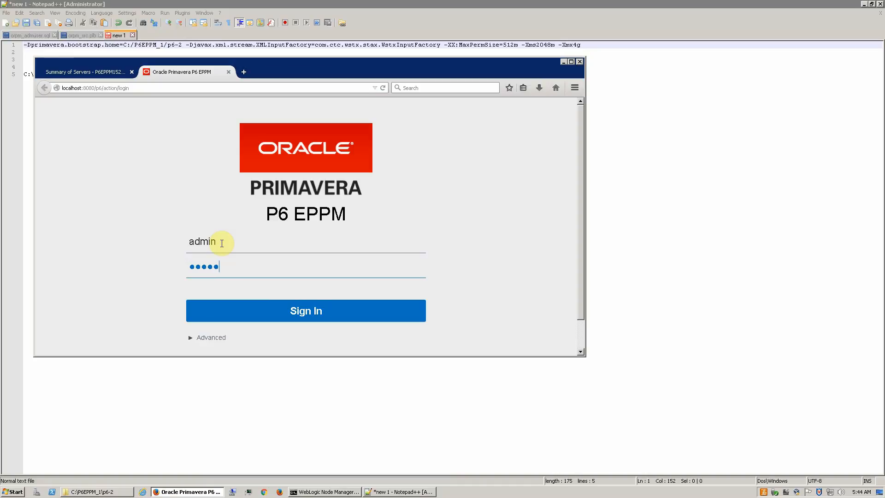
{"action": "key", "text": "Return"}
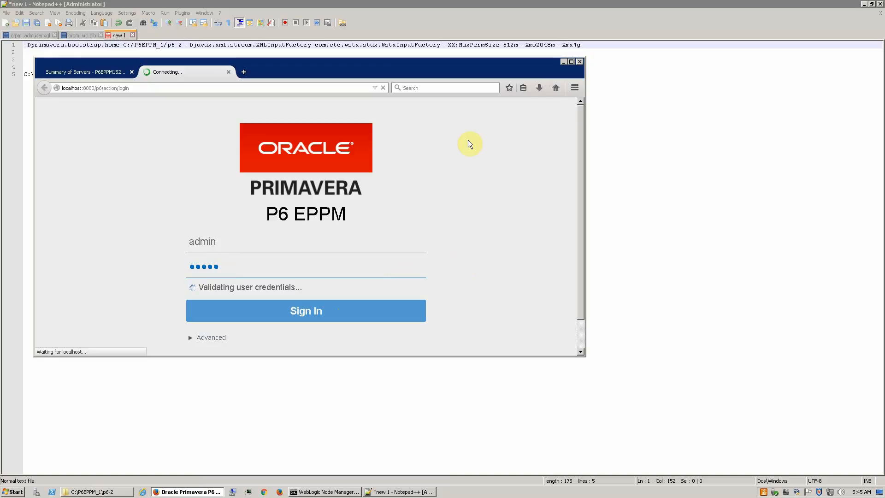
{"action": "mouse_move", "coordinate": [459, 4]}
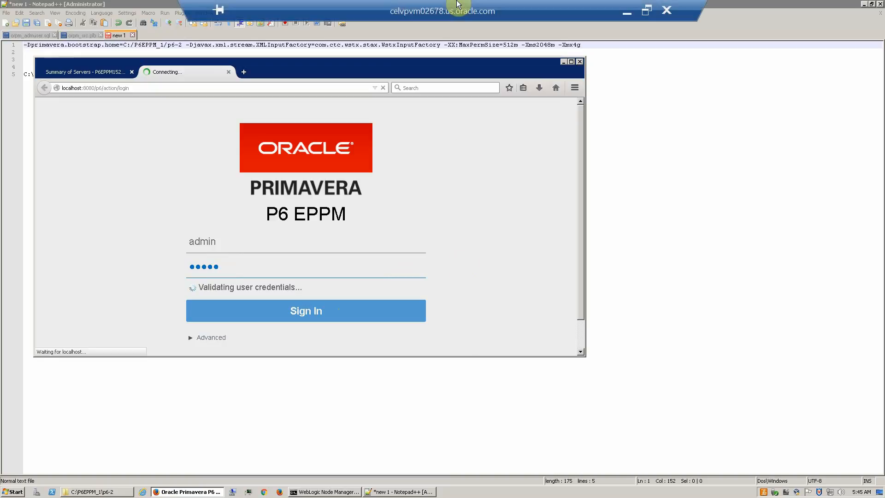